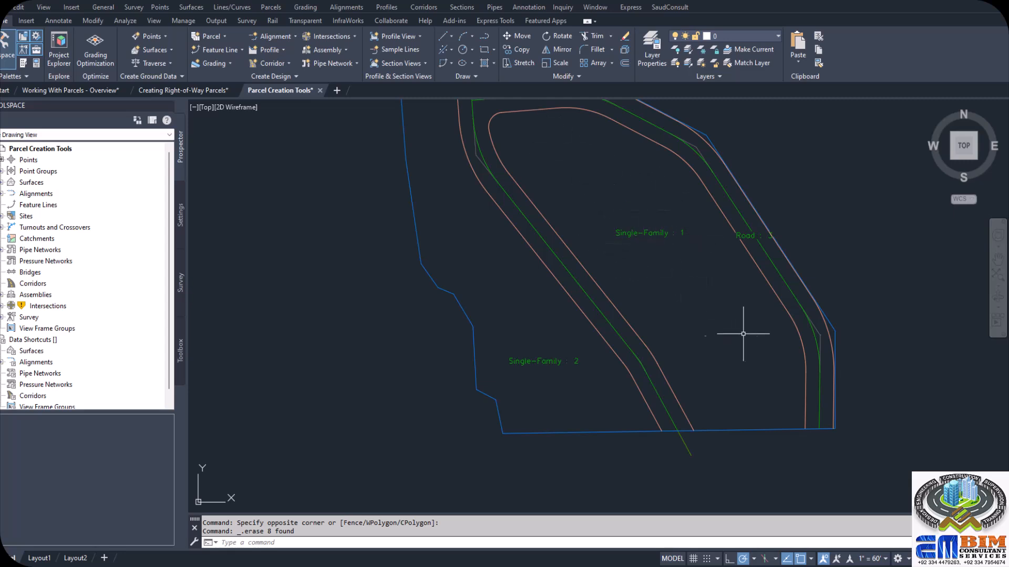
# Start a two-point Fixed Line with the parcel layout tools, using site Parcels, Single-Family parcel style and Parcel Name area labels
pyautogui.click(225, 37)
pyautogui.click(231, 56)
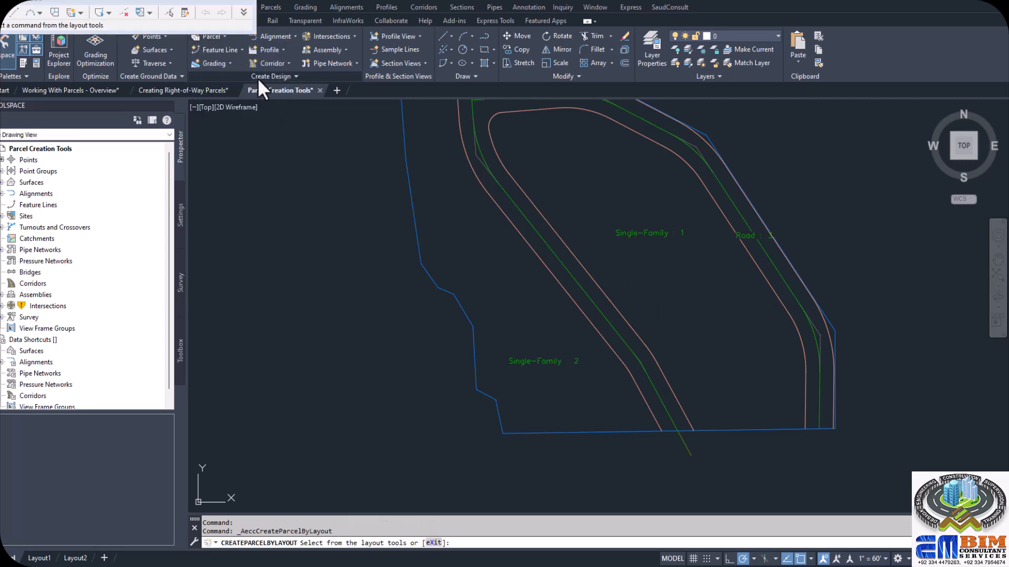
pyautogui.moveTo(182, 6)
pyautogui.mouseDown()
pyautogui.moveTo(796, 206)
pyautogui.moveTo(856, 216)
pyautogui.mouseUp()
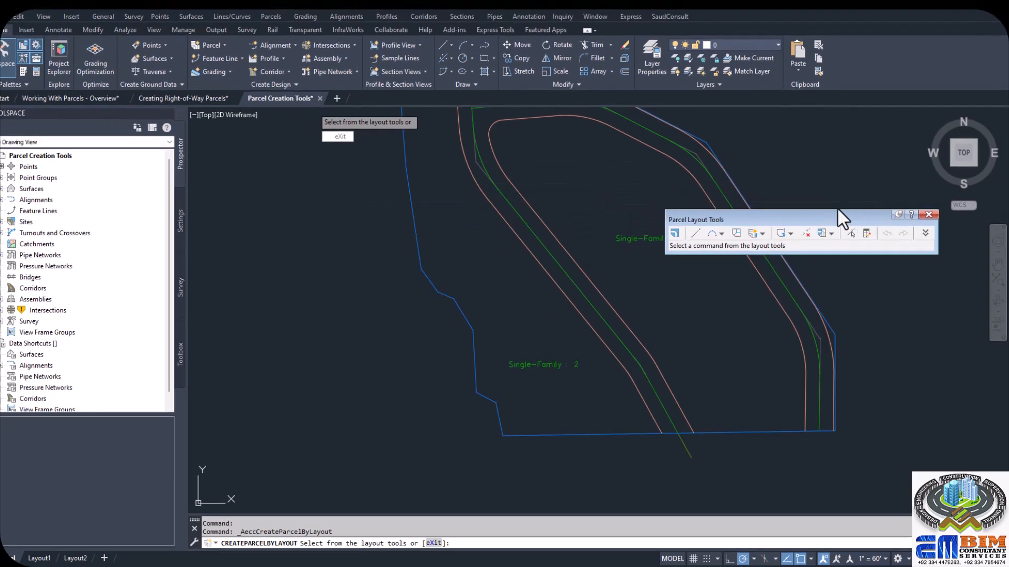
pyautogui.click(226, 46)
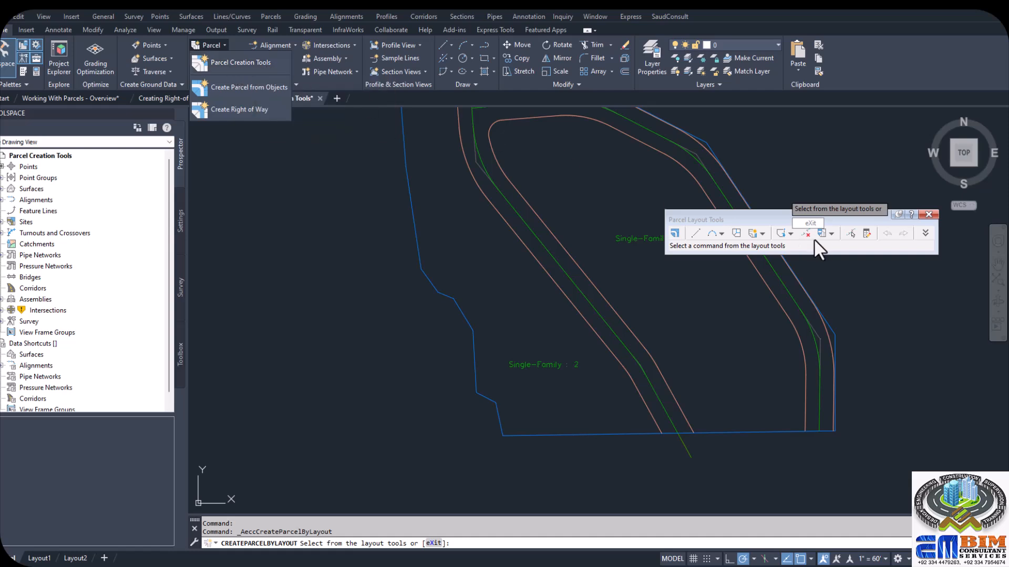
pyautogui.moveTo(741, 221); pyautogui.dragTo(722, 190)
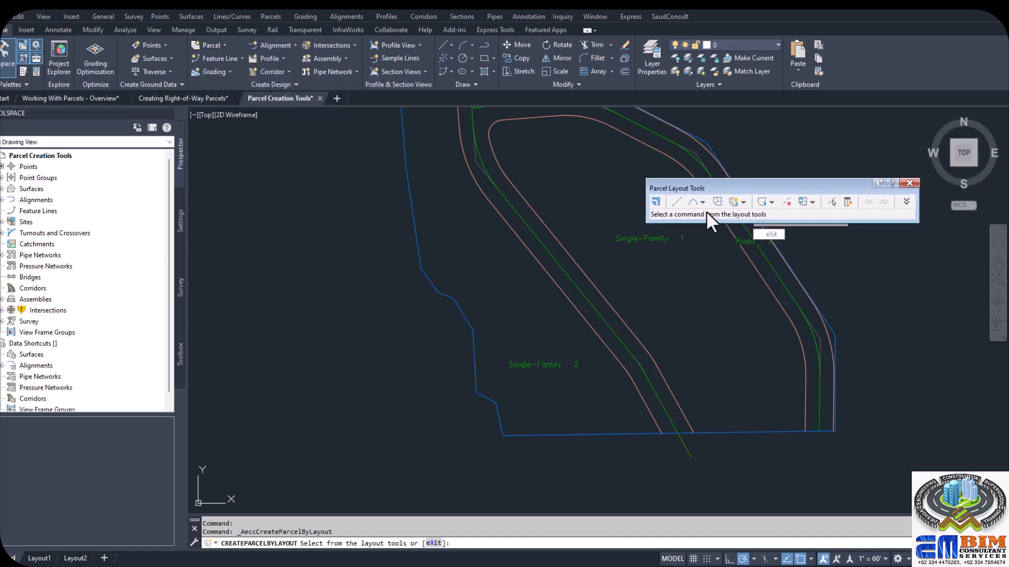
pyautogui.click(677, 202)
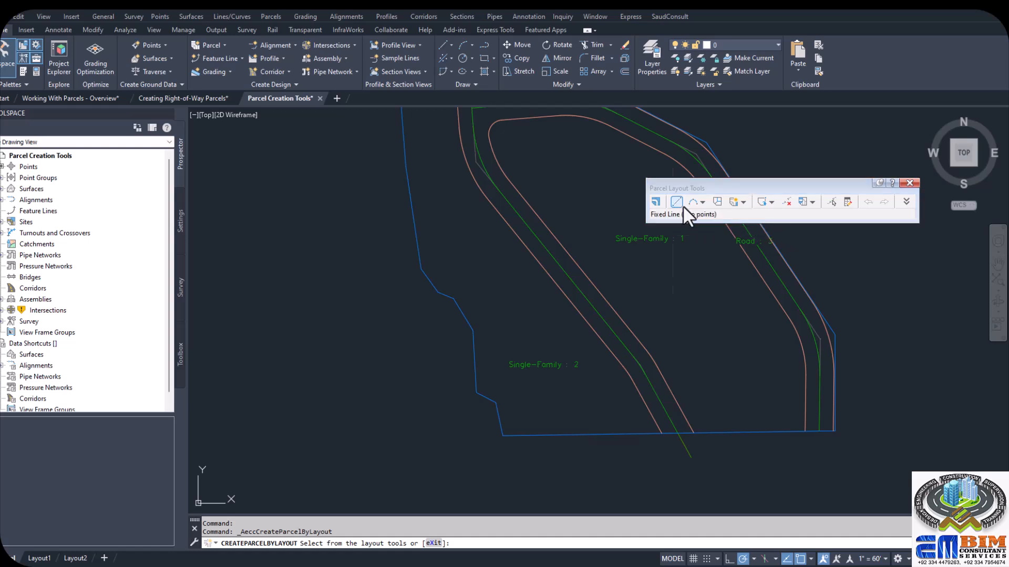
pyautogui.moveTo(636, 163); pyautogui.dragTo(876, 156)
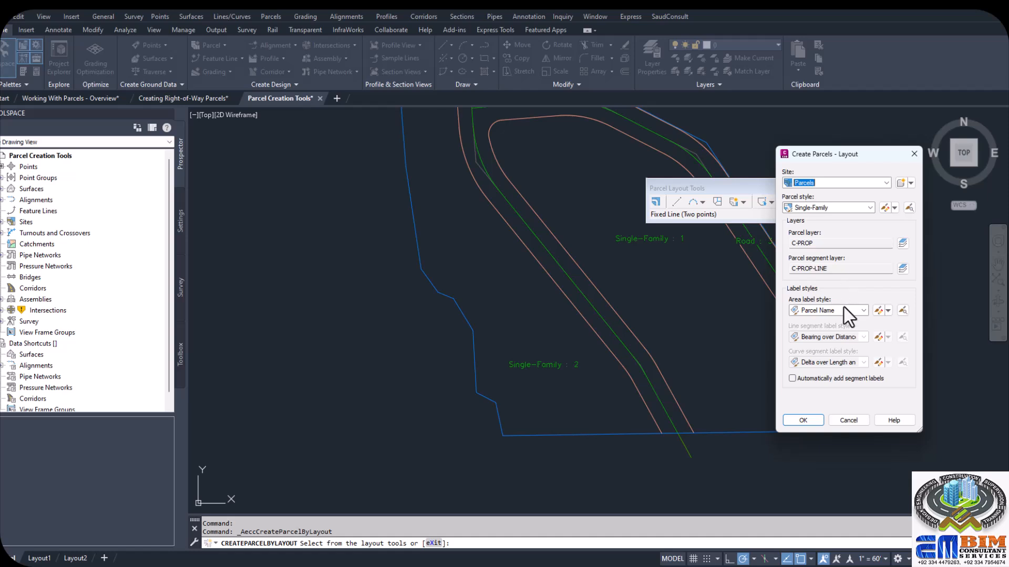
pyautogui.click(803, 420)
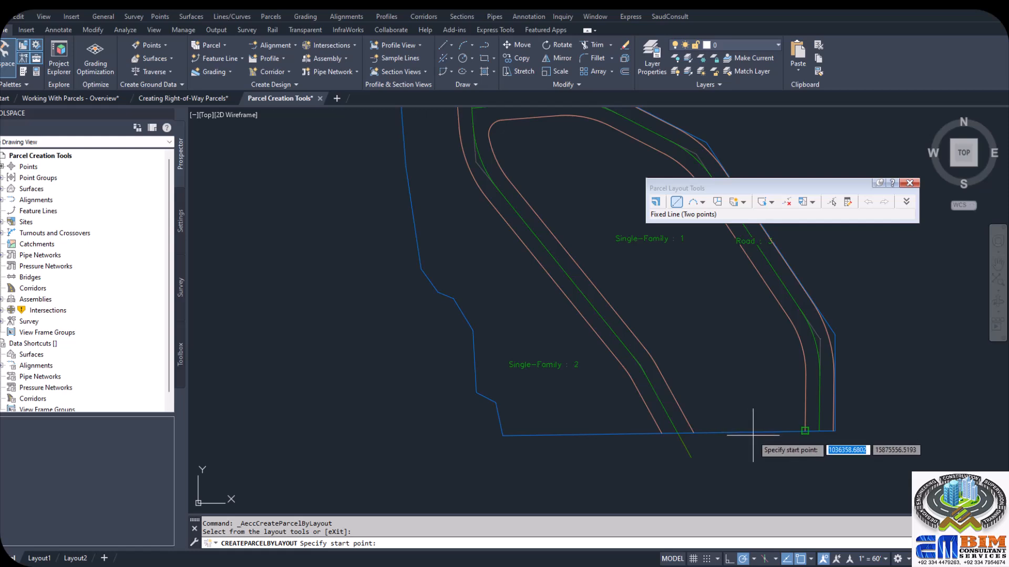
# Draw a two-segment fixed lot line through parcel Single-Family : 1, from the nearest point on its south boundary to its north edge
pyautogui.write('nea')
pyautogui.press('Return')
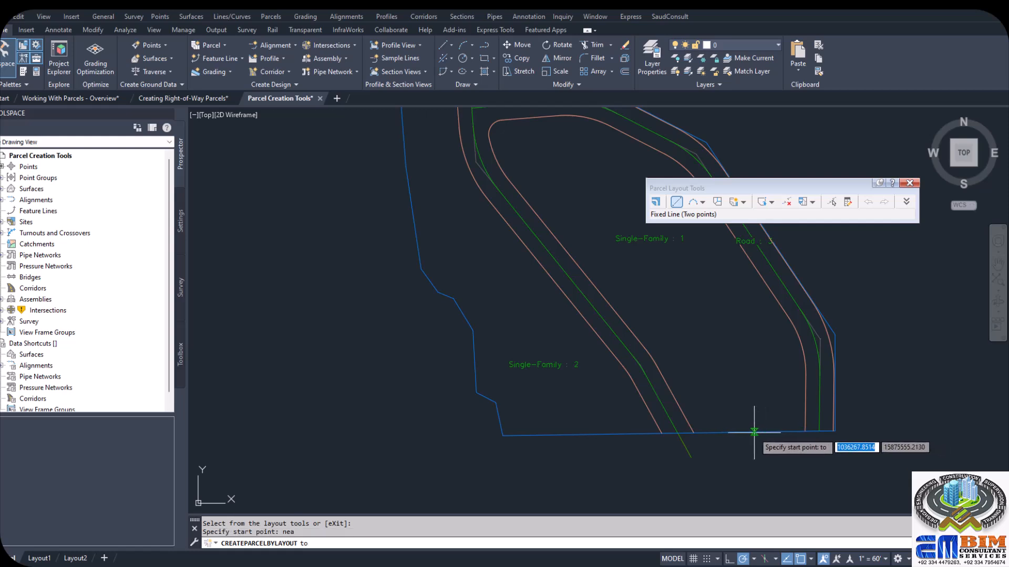
pyautogui.click(754, 432)
pyautogui.write('nea')
pyautogui.press('Return')
pyautogui.click(717, 332)
pyautogui.press('Return')
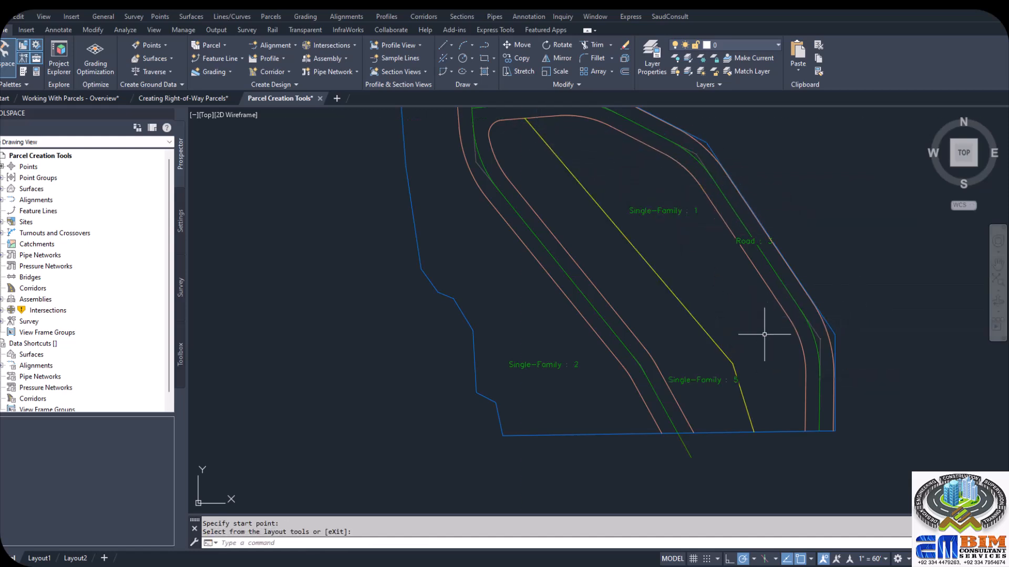
# Delete both segments of the lot line dividing the parcel between the two roads
pyautogui.click(762, 328)
pyautogui.click(725, 367)
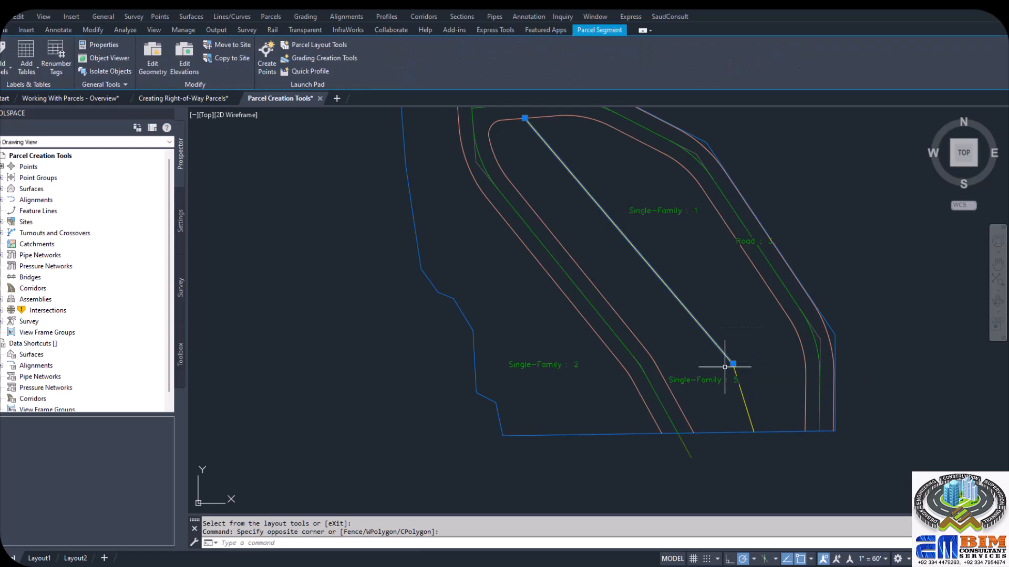
pyautogui.press('Delete')
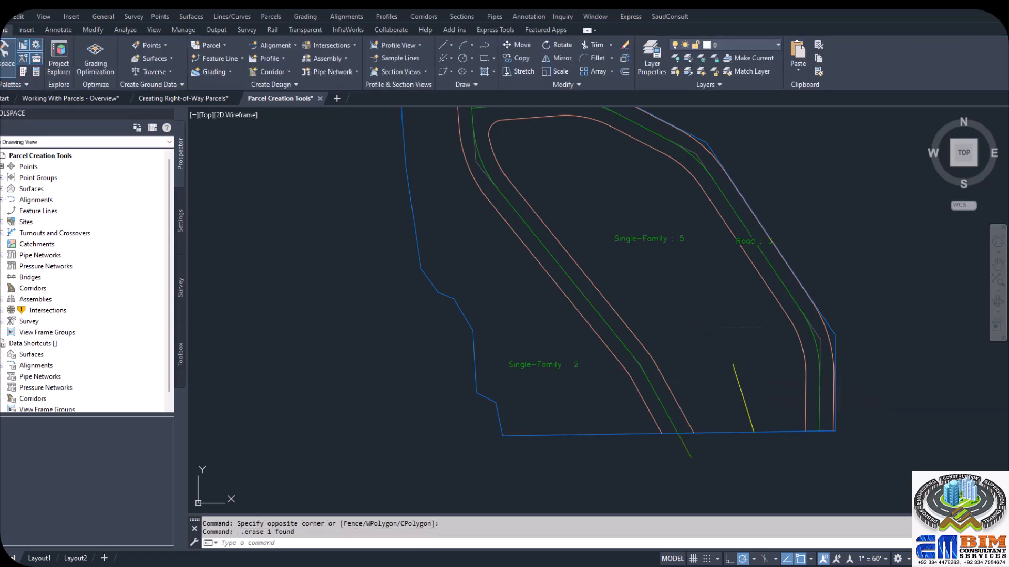
pyautogui.click(733, 367)
pyautogui.click(732, 368)
pyautogui.press('Delete')
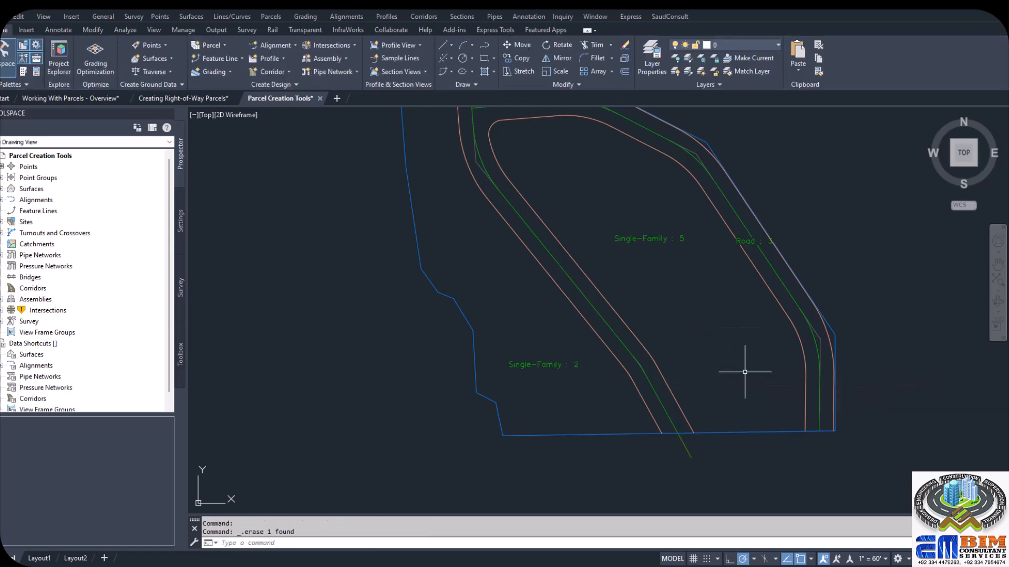
# Reopen the parcel layout tools and start a two-point Fixed Line, accepting the Parcels site, Single-Family style and Parcel Name labels
pyautogui.click(223, 47)
pyautogui.click(231, 61)
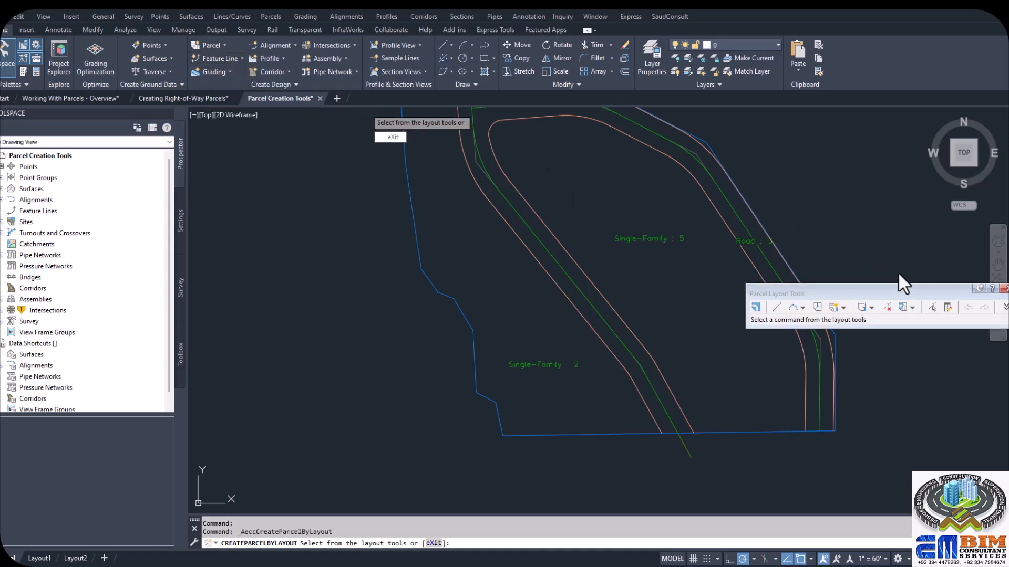
pyautogui.click(779, 311)
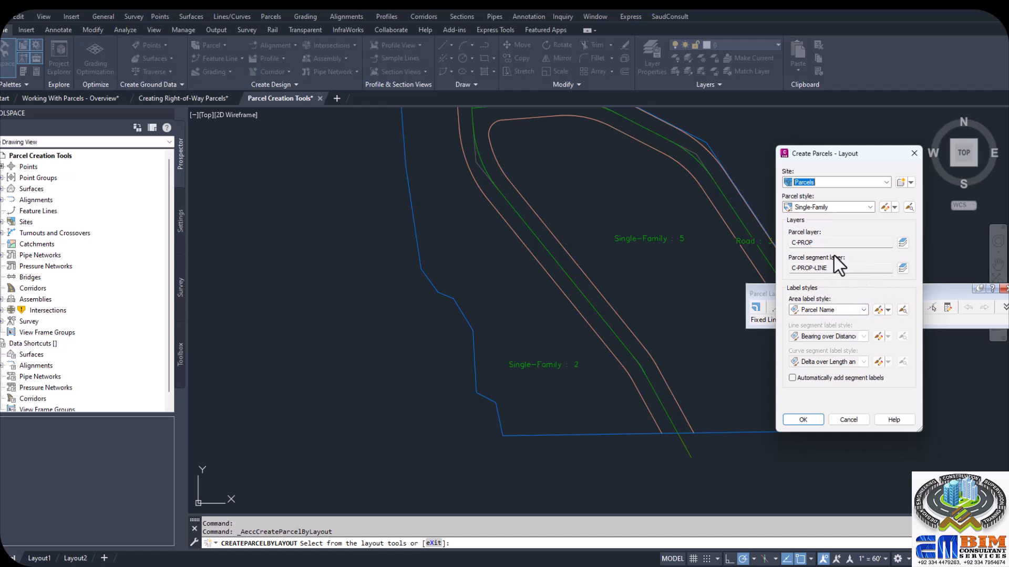
pyautogui.click(804, 419)
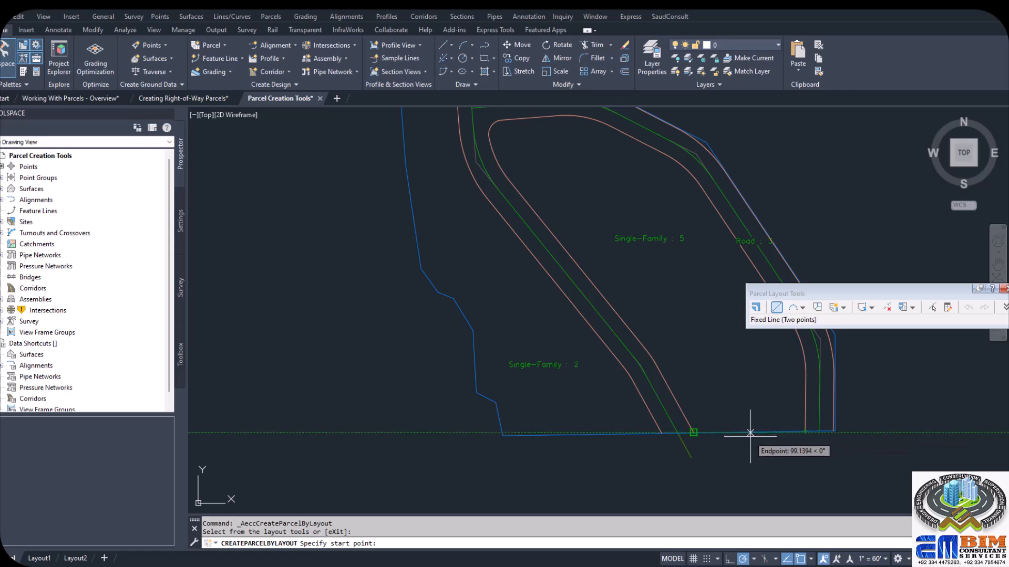
# Draw a short fixed lot line from the nearest point on the south boundary up into parcel Single-Family : 5
pyautogui.write('nrea')
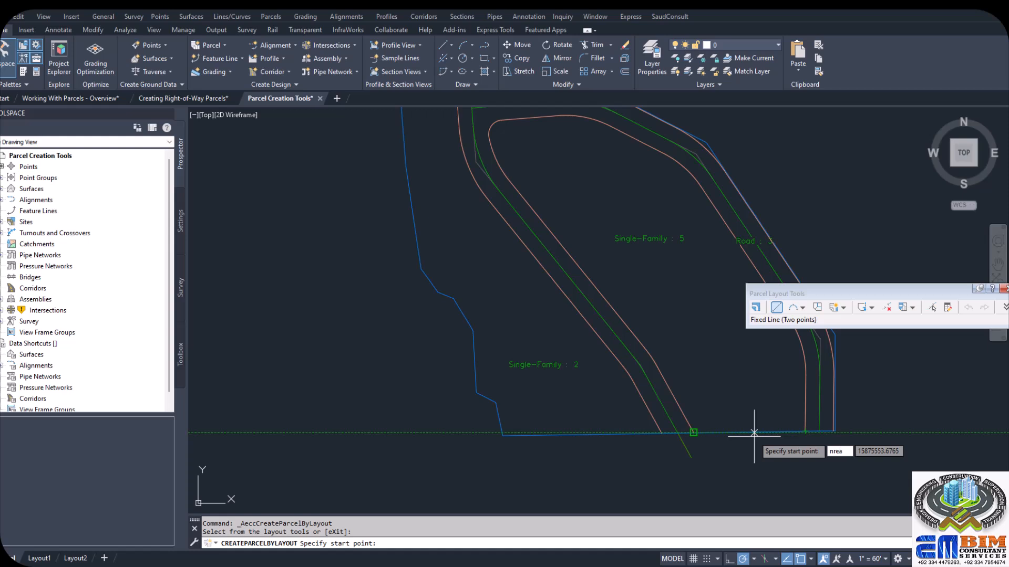
pyautogui.press('Return')
pyautogui.write('nea')
pyautogui.press('Return')
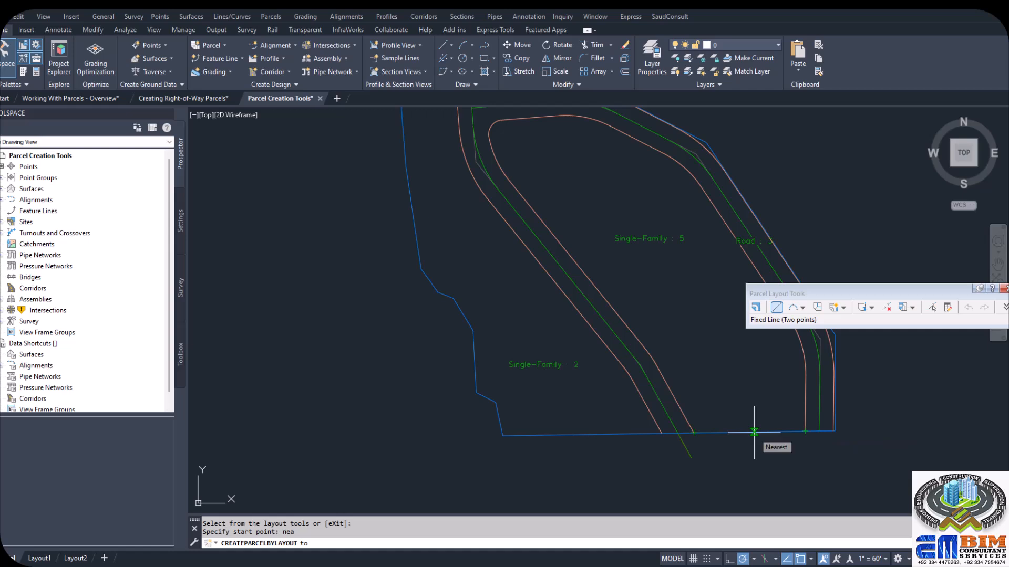
pyautogui.click(754, 432)
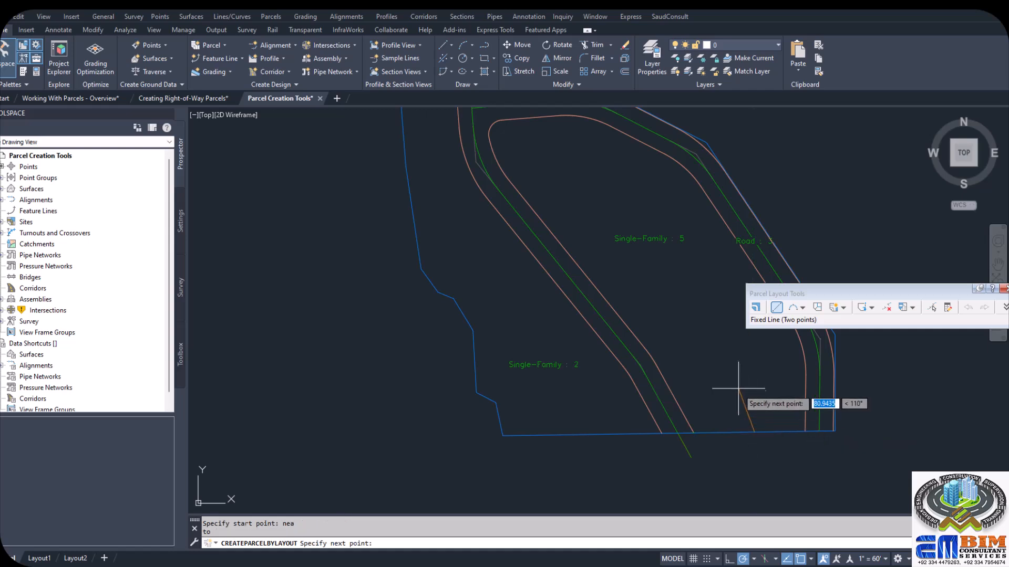
pyautogui.click(732, 356)
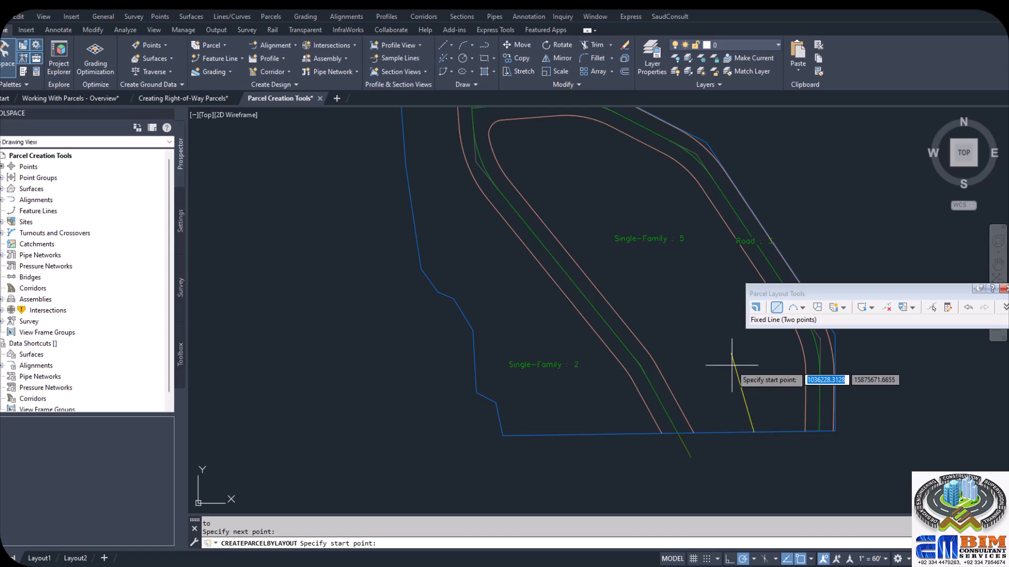
pyautogui.press('Return')
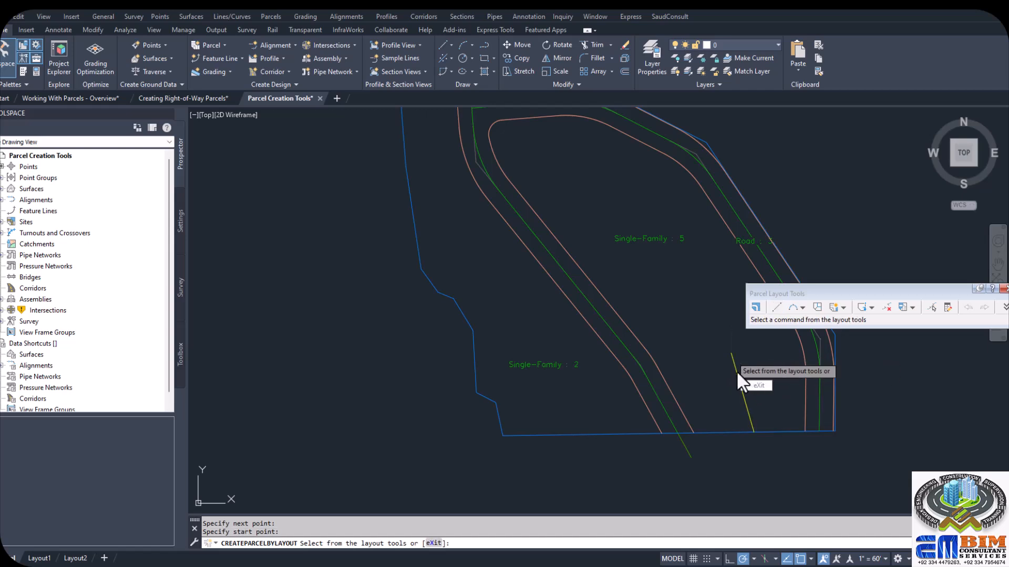
# Draw a second fixed line from the short lot line's upper end to the nearest point on the parcel's north edge
pyautogui.click(776, 307)
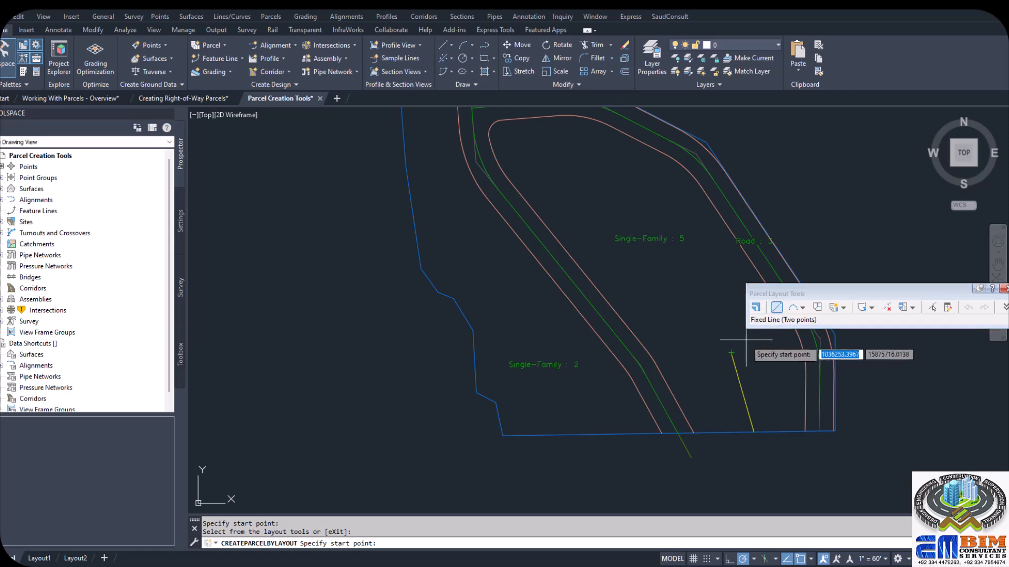
pyautogui.click(731, 353)
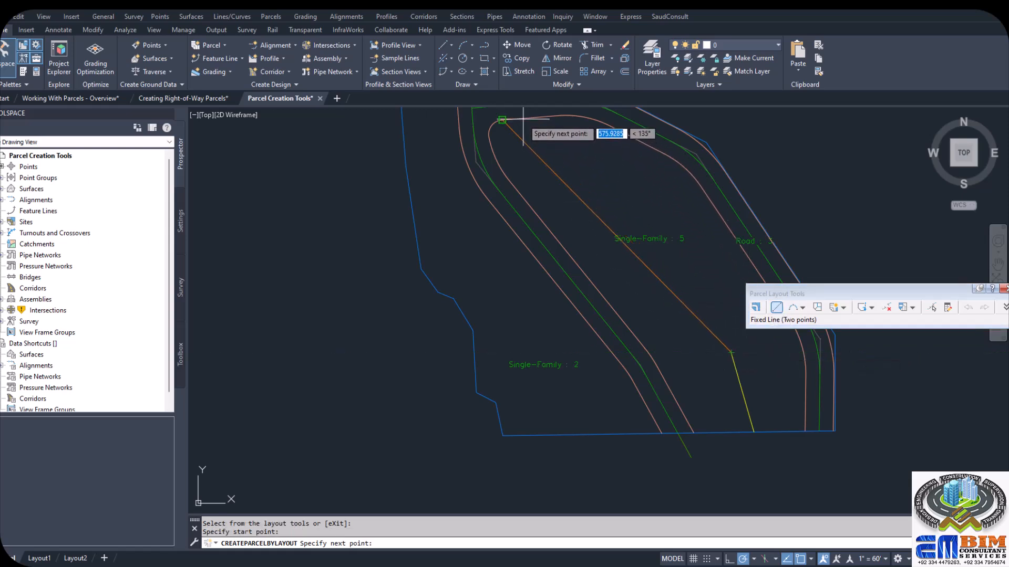
pyautogui.write('nea')
pyautogui.press('Return')
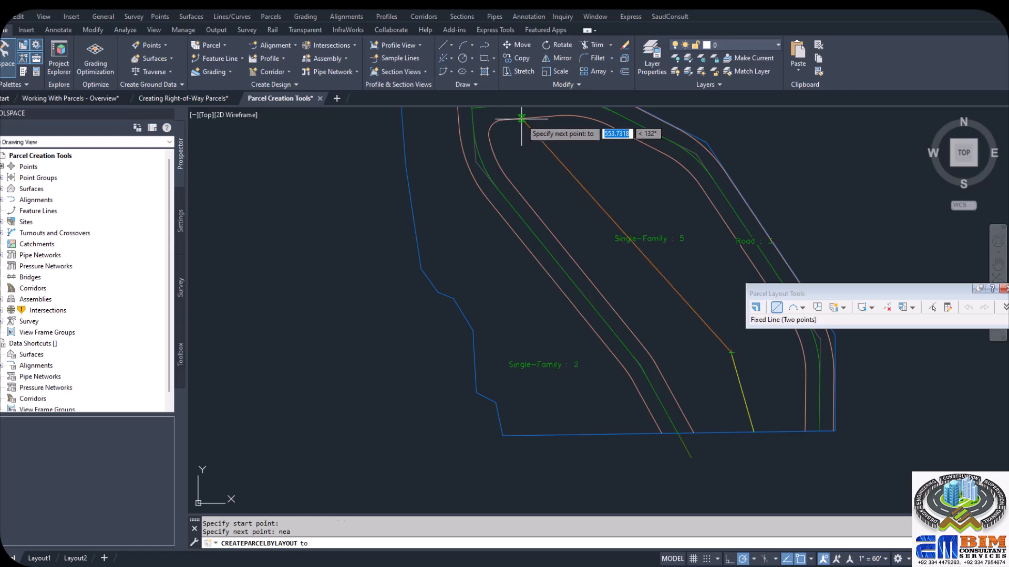
pyautogui.click(522, 119)
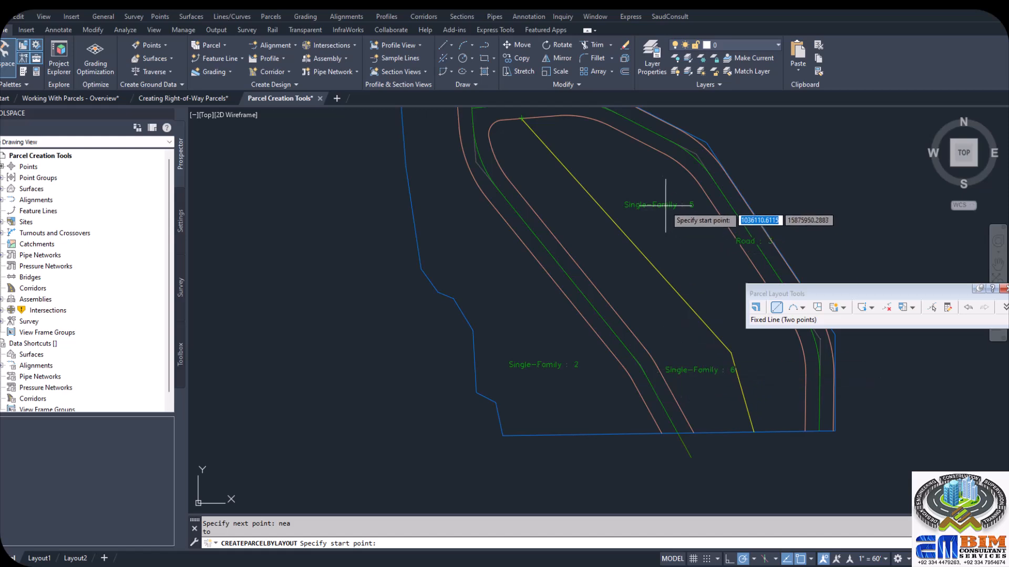
pyautogui.moveTo(883, 290); pyautogui.dragTo(892, 178)
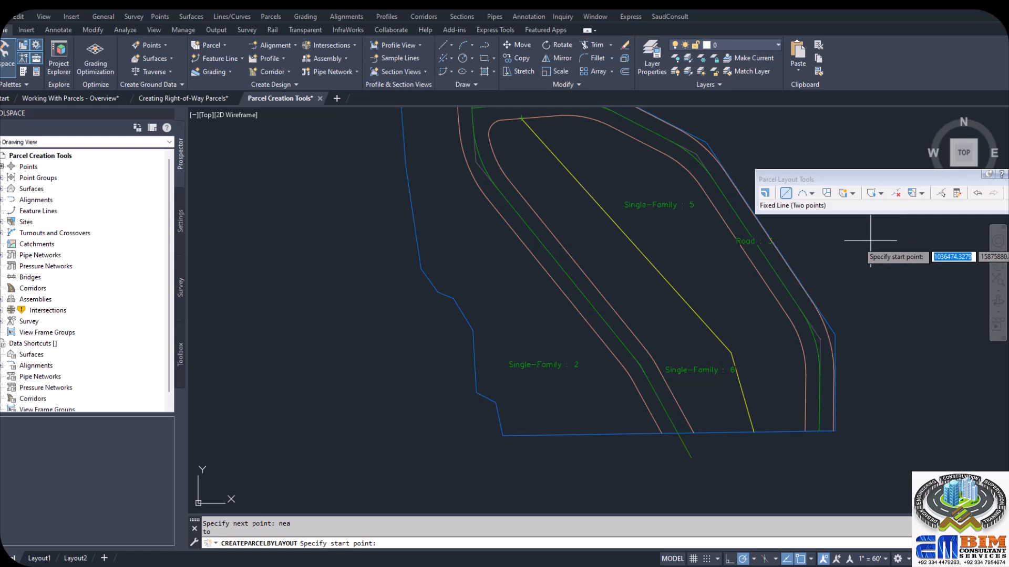
pyautogui.moveTo(889, 183); pyautogui.dragTo(784, 166)
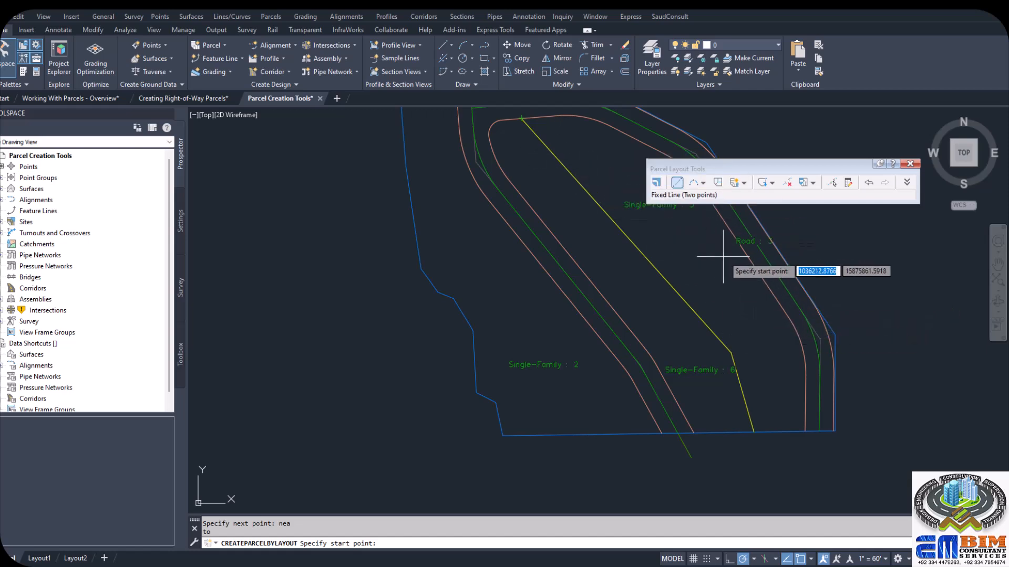
pyautogui.moveTo(719, 172); pyautogui.dragTo(762, 174)
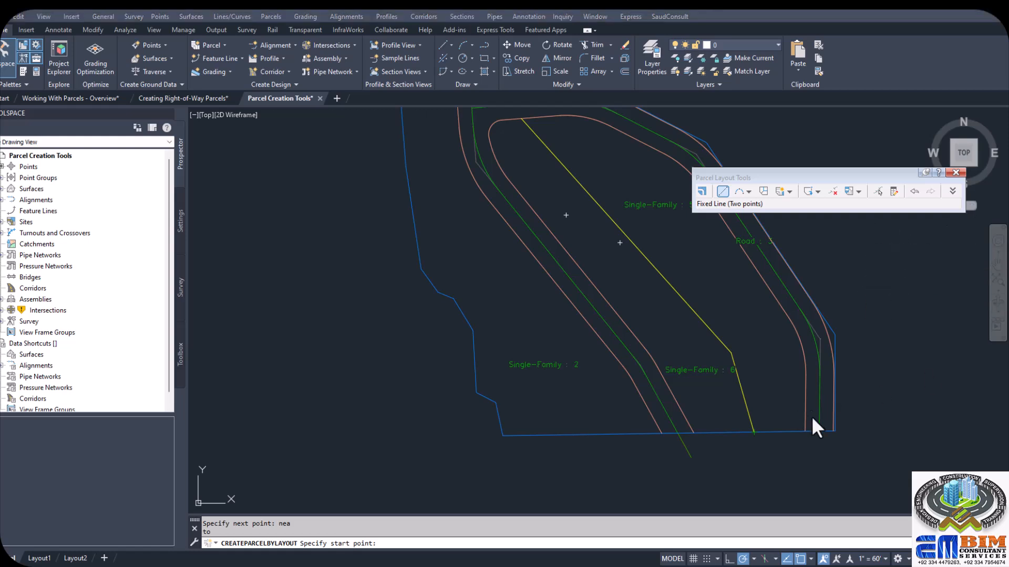
pyautogui.moveTo(778, 175); pyautogui.dragTo(737, 212)
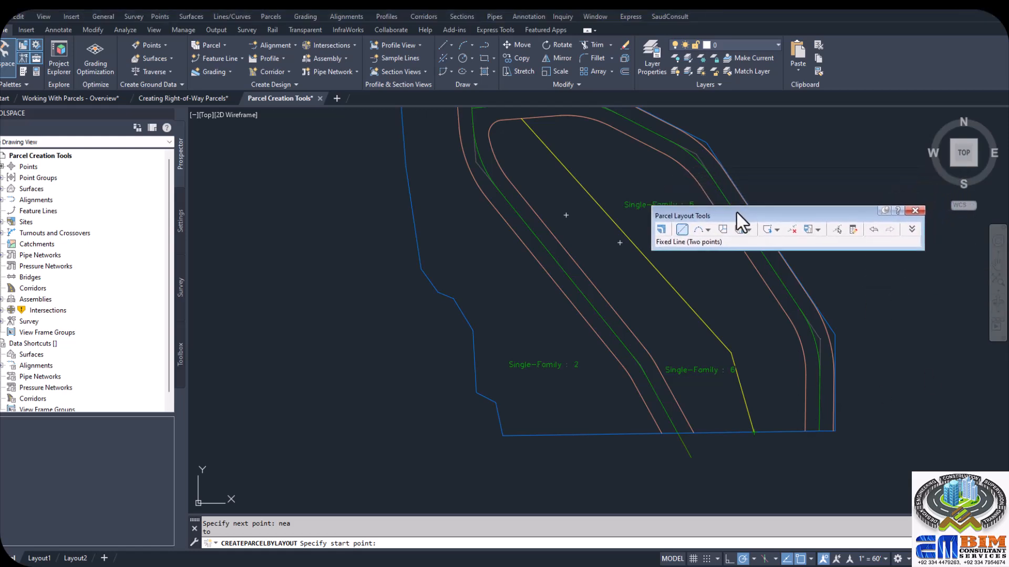
pyautogui.click(709, 230)
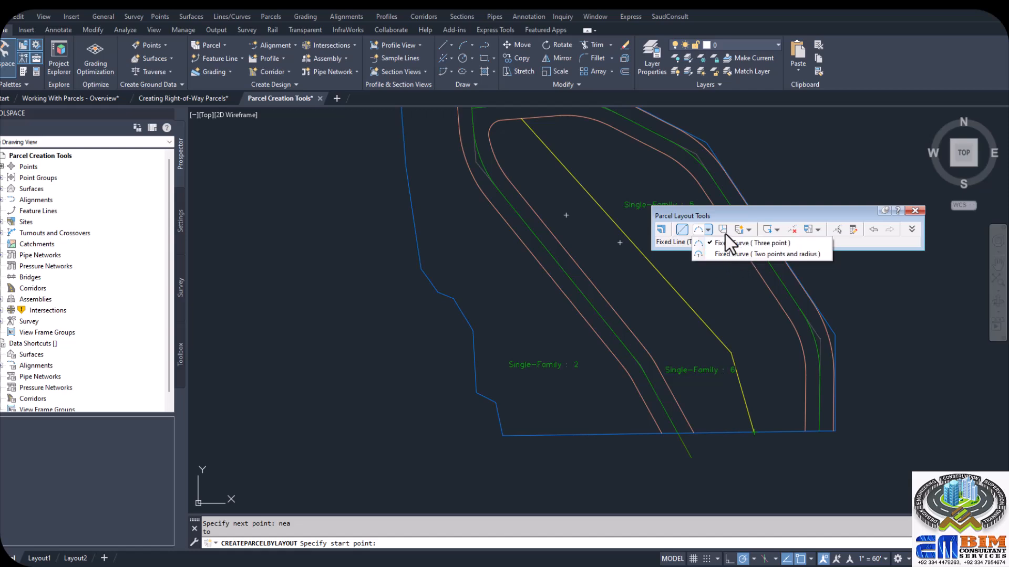
pyautogui.click(723, 230)
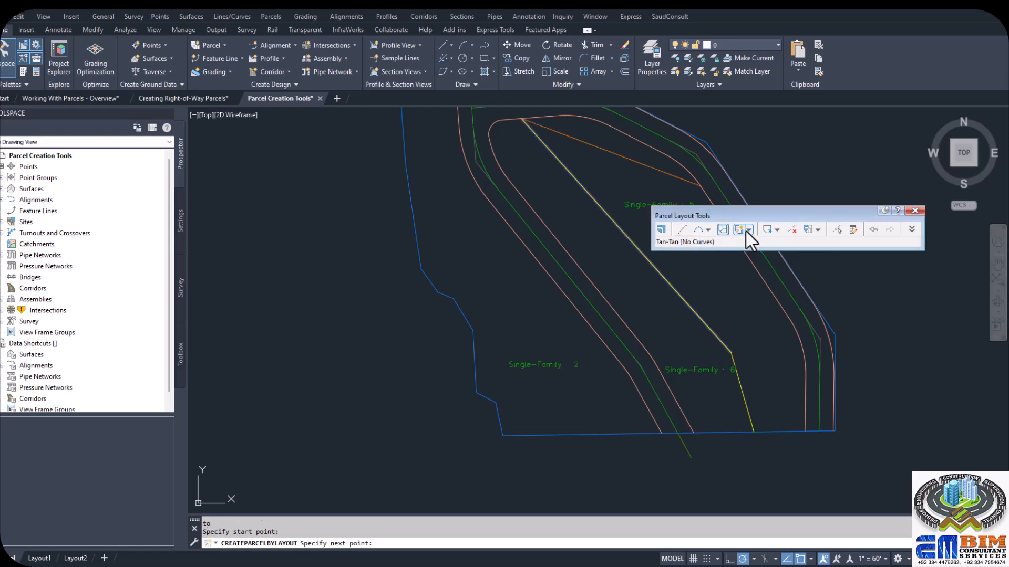
# Create a free-form lot line across Single-Family : 2's north end, from the road edge to the nearest point on the west boundary, and exit the layout tools
pyautogui.click(750, 231)
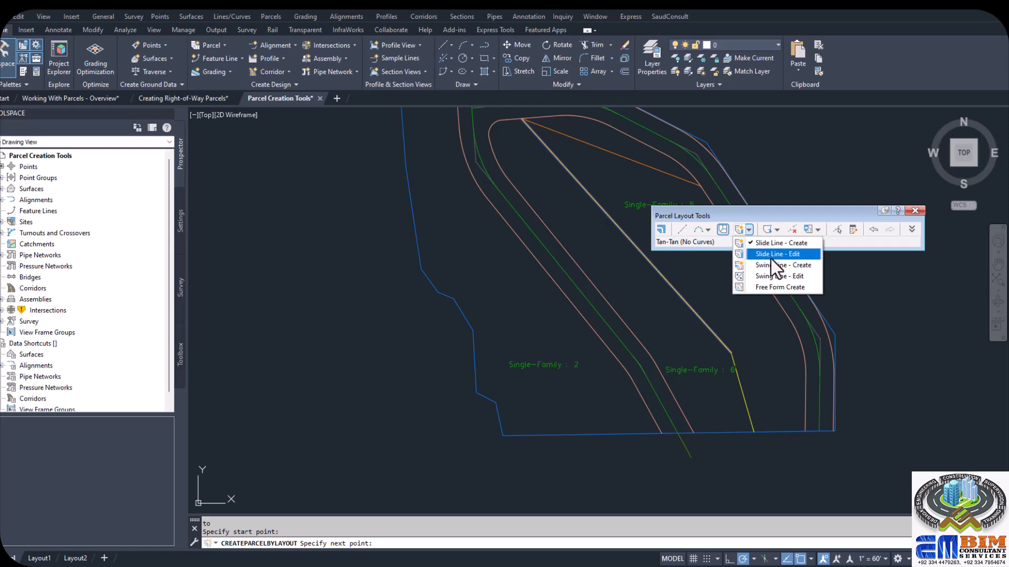
pyautogui.click(773, 288)
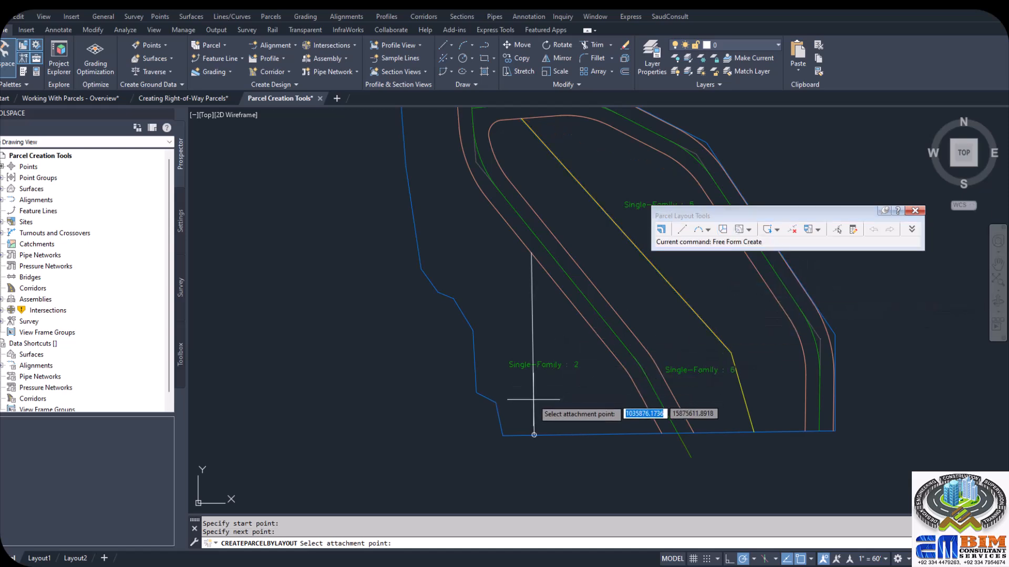
pyautogui.scroll(-2, 527, 306)
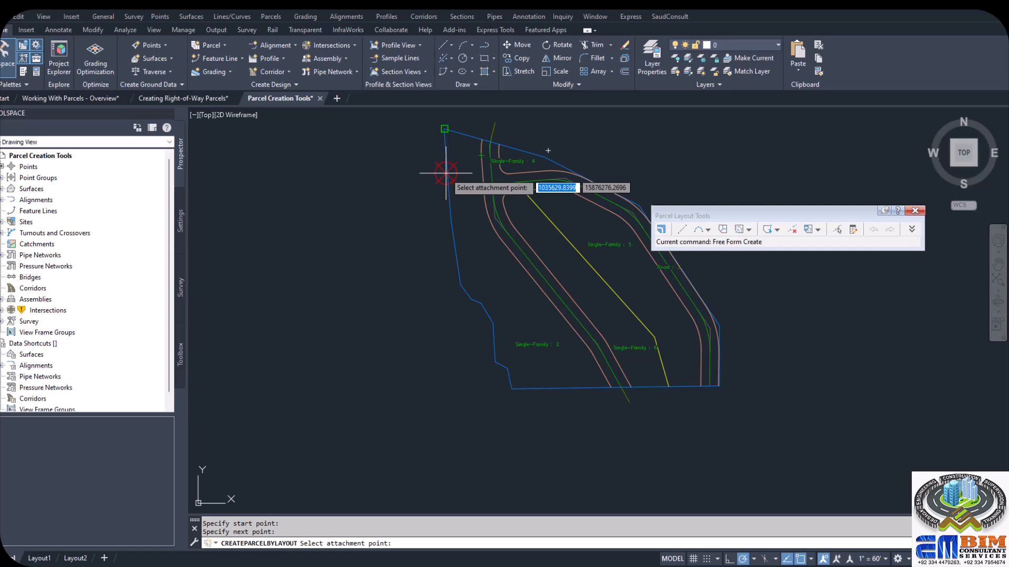
pyautogui.click(481, 171)
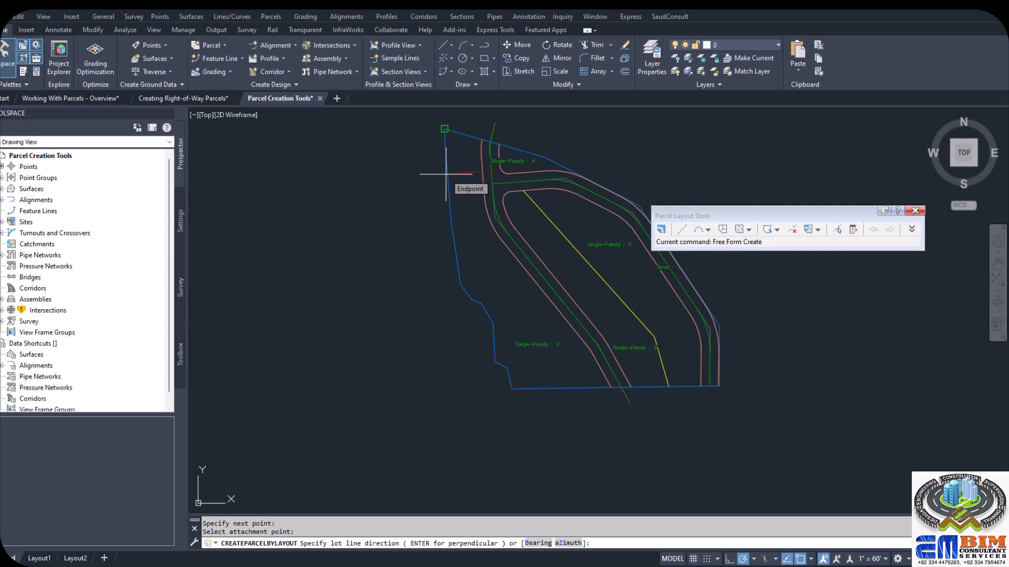
pyautogui.write('nea')
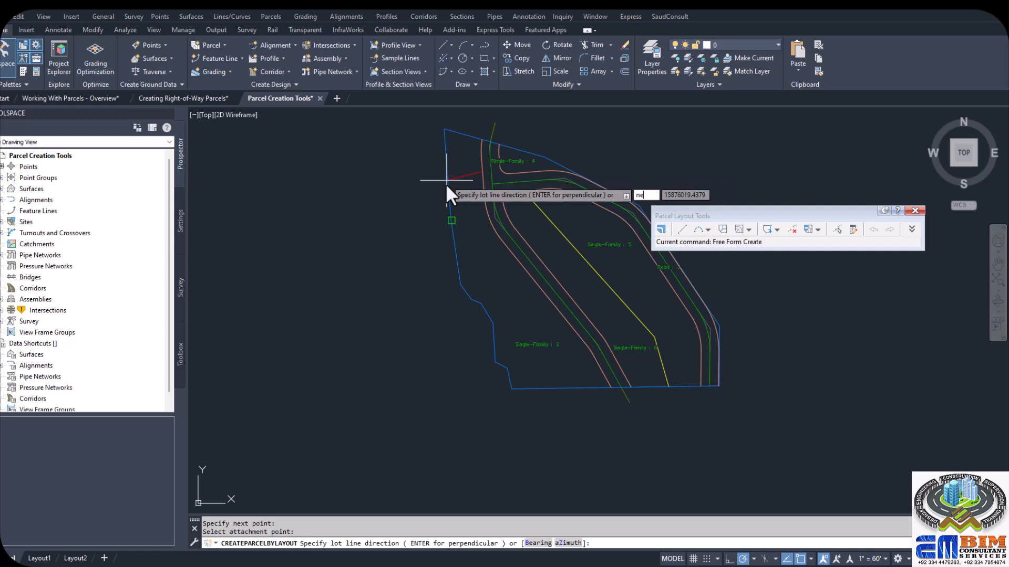
pyautogui.press('Return')
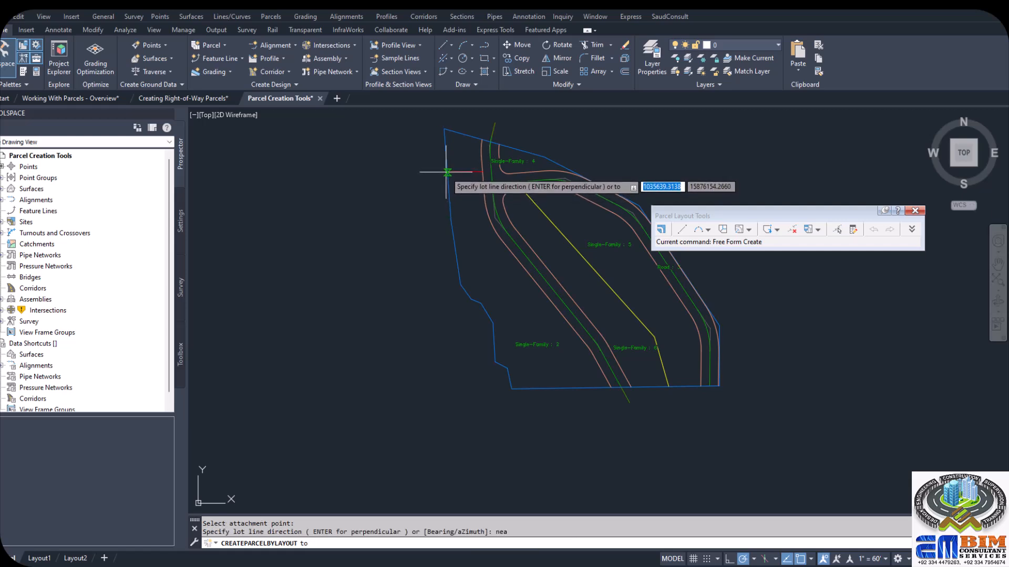
pyautogui.click(447, 174)
pyautogui.scroll(4, 447, 175)
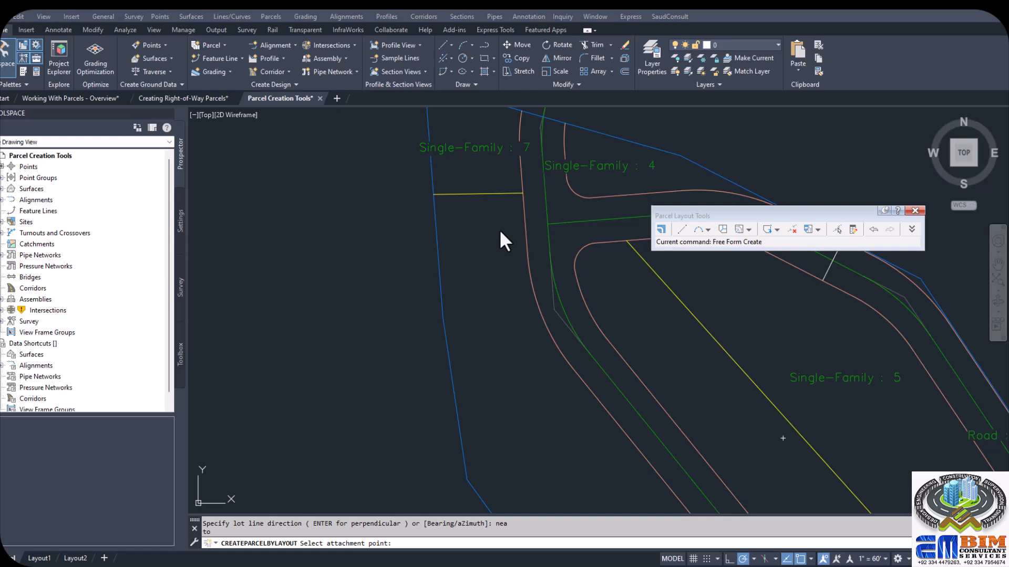
pyautogui.scroll(-2, 476, 217)
pyautogui.scroll(2, 489, 188)
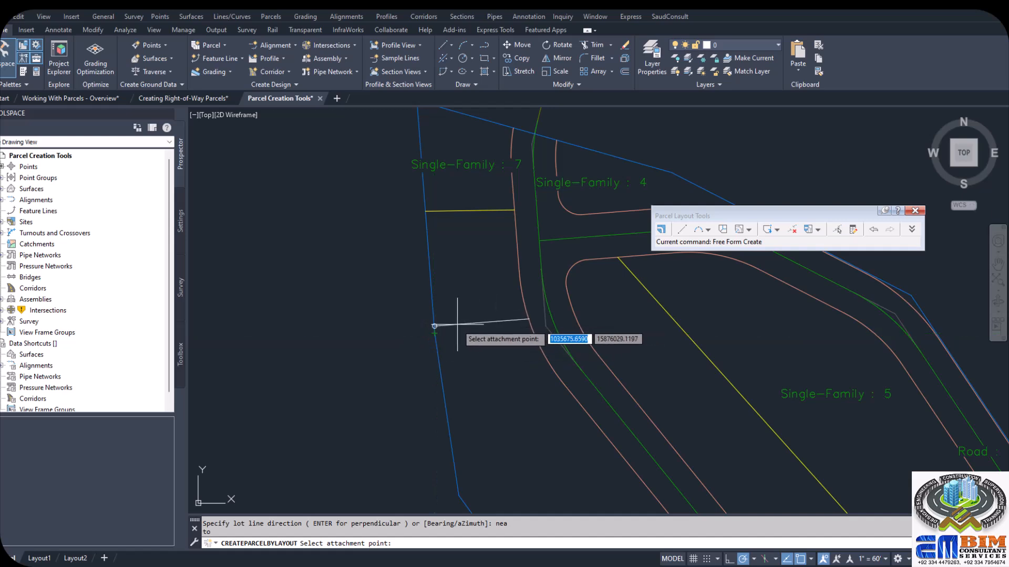
pyautogui.press('Escape')
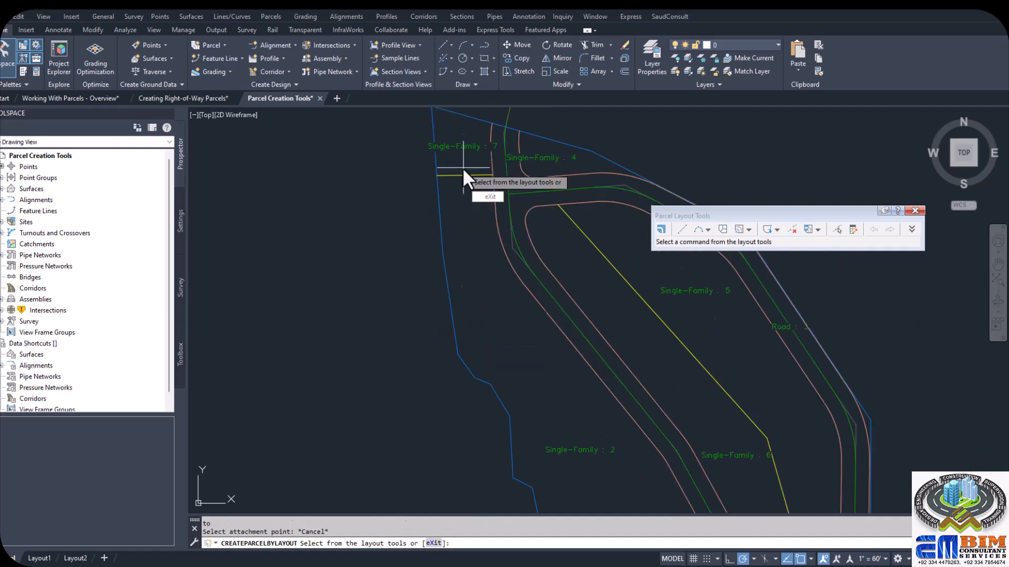
pyautogui.press('Return')
pyautogui.click(164, 46)
pyautogui.click(182, 59)
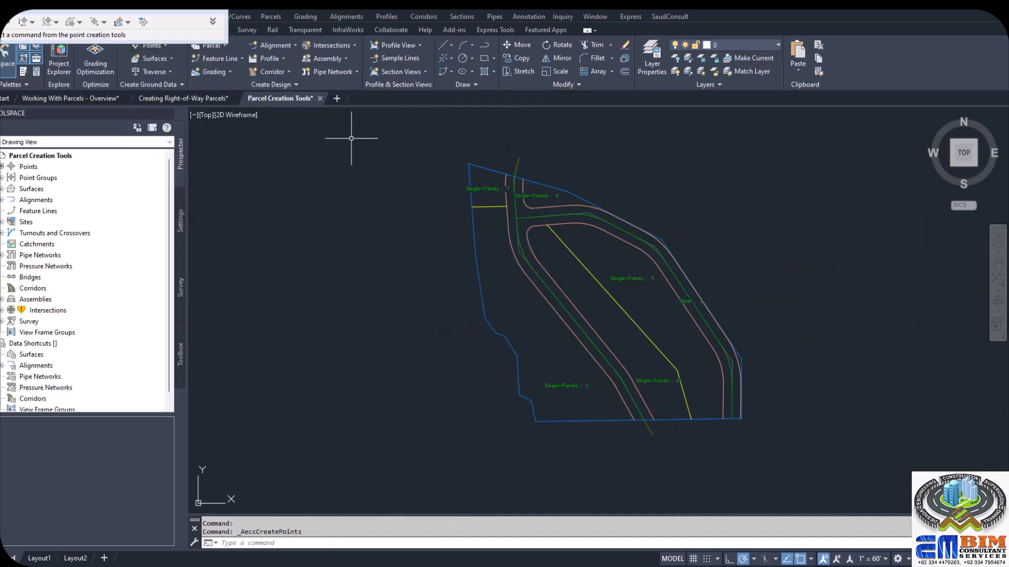
pyautogui.moveTo(155, 9)
pyautogui.mouseDown()
pyautogui.moveTo(653, 197)
pyautogui.moveTo(762, 221)
pyautogui.moveTo(795, 208)
pyautogui.mouseUp()
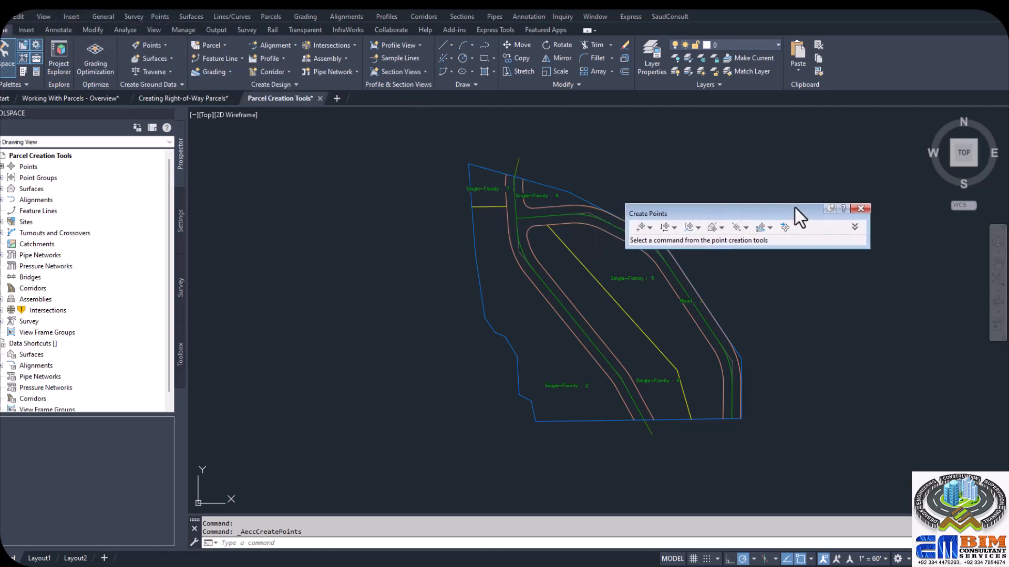
pyautogui.click(862, 209)
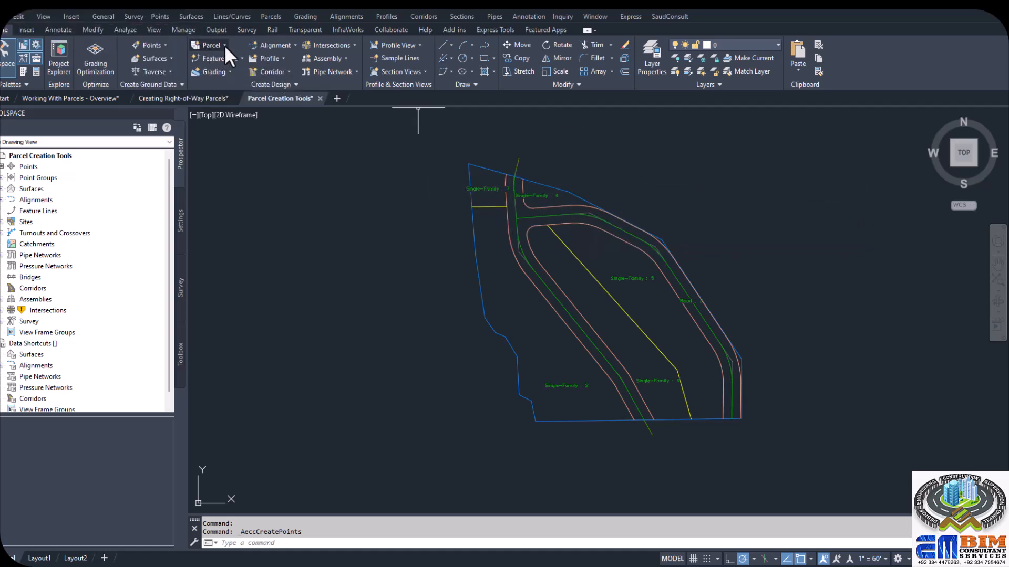
# Reopen the parcel layout tools, review the curve and lot line creation options, and expand the parcel sizing parameters
pyautogui.click(225, 45)
pyautogui.click(273, 87)
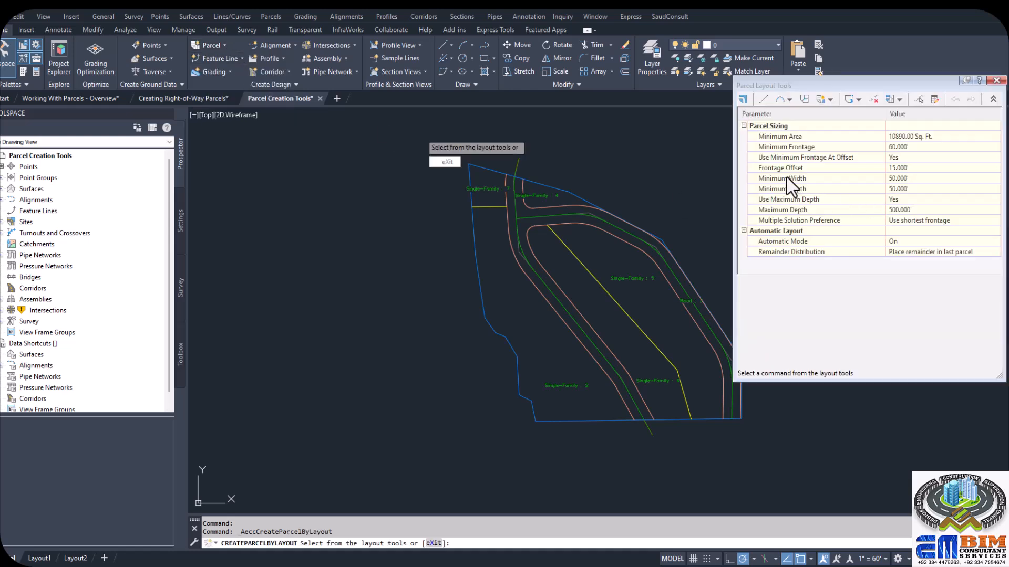
pyautogui.moveTo(866, 86); pyautogui.dragTo(763, 191)
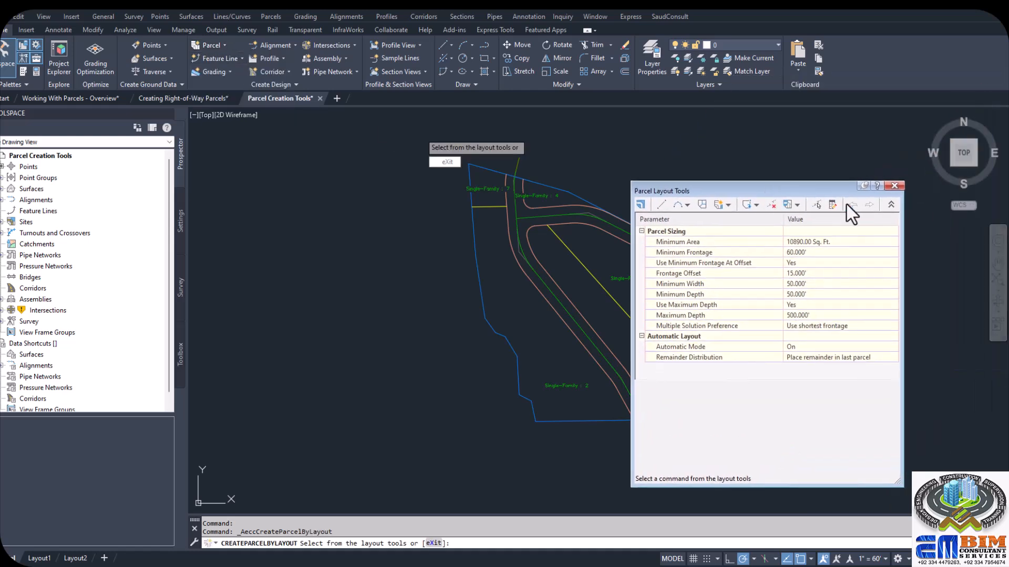
pyautogui.click(892, 205)
pyautogui.click(687, 206)
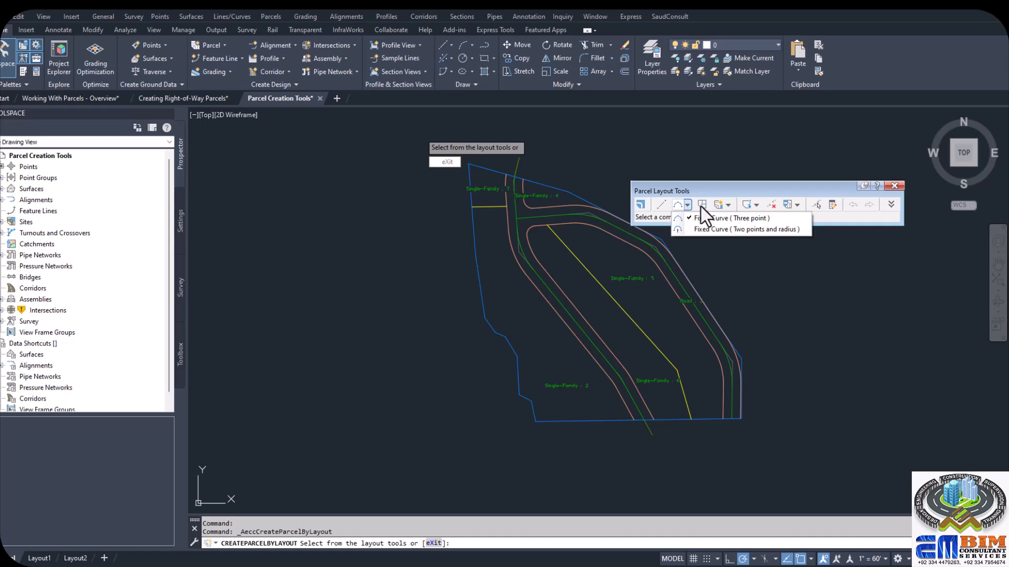
pyautogui.click(729, 205)
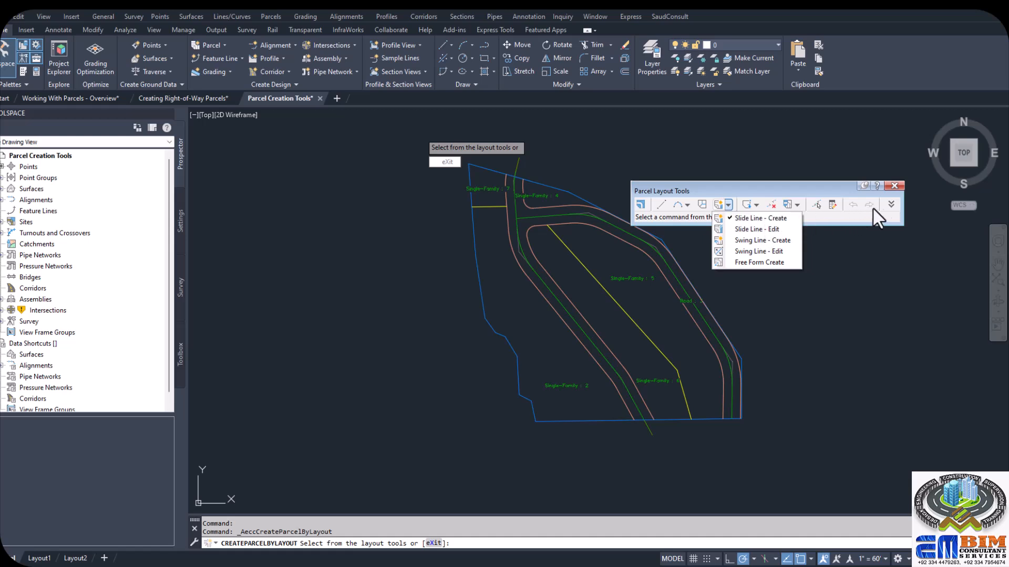
pyautogui.click(892, 205)
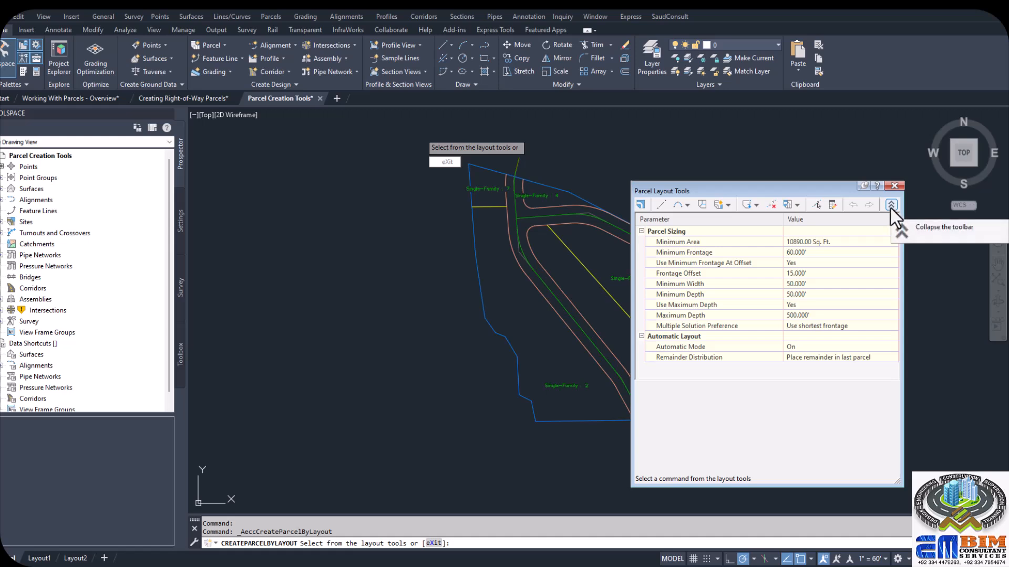
# Set the parcel sizing minimum area to 15000 sq. ft. and the minimum frontage to 100 ft
pyautogui.click(836, 242)
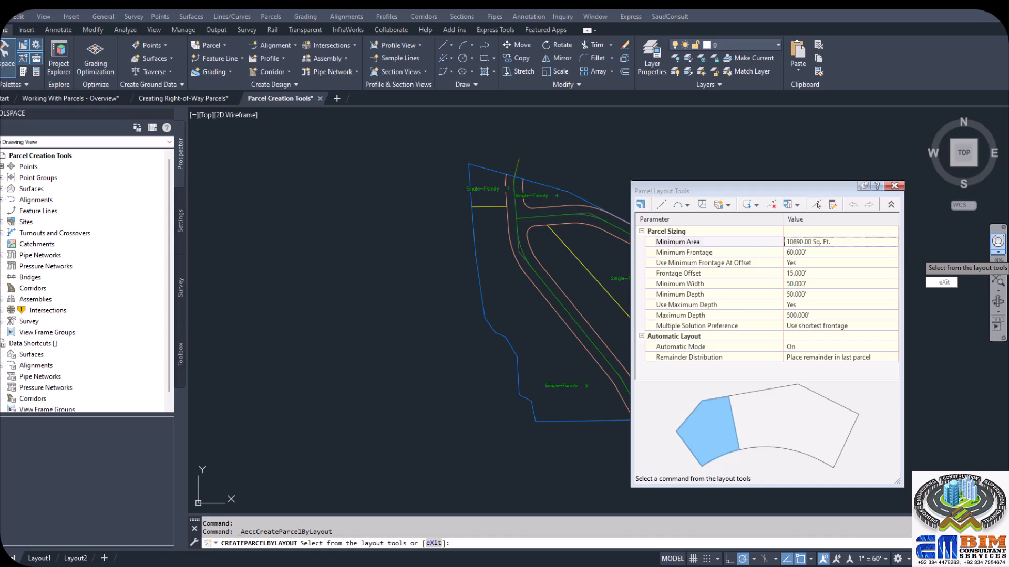
pyautogui.click(831, 241)
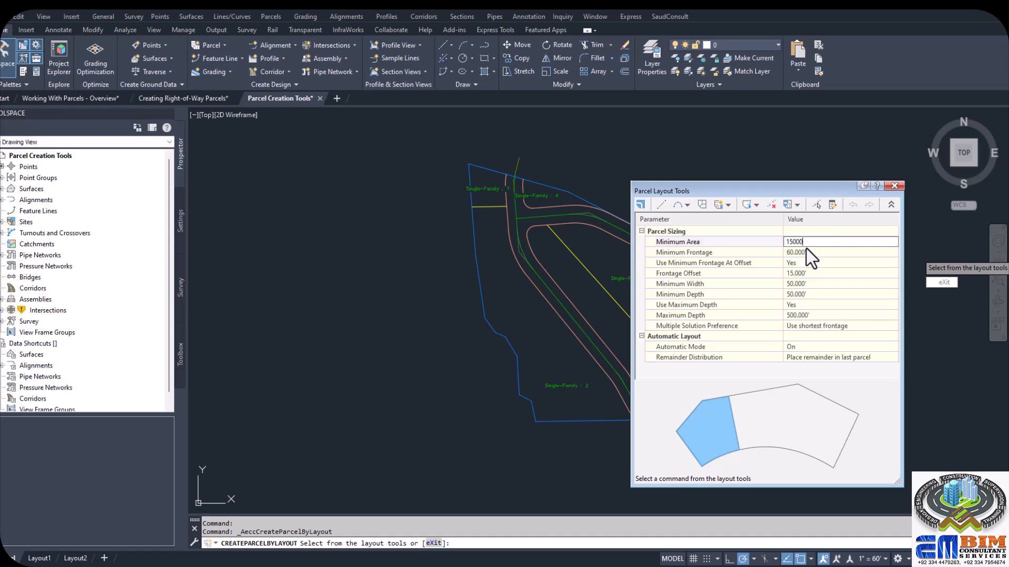
pyautogui.click(831, 252)
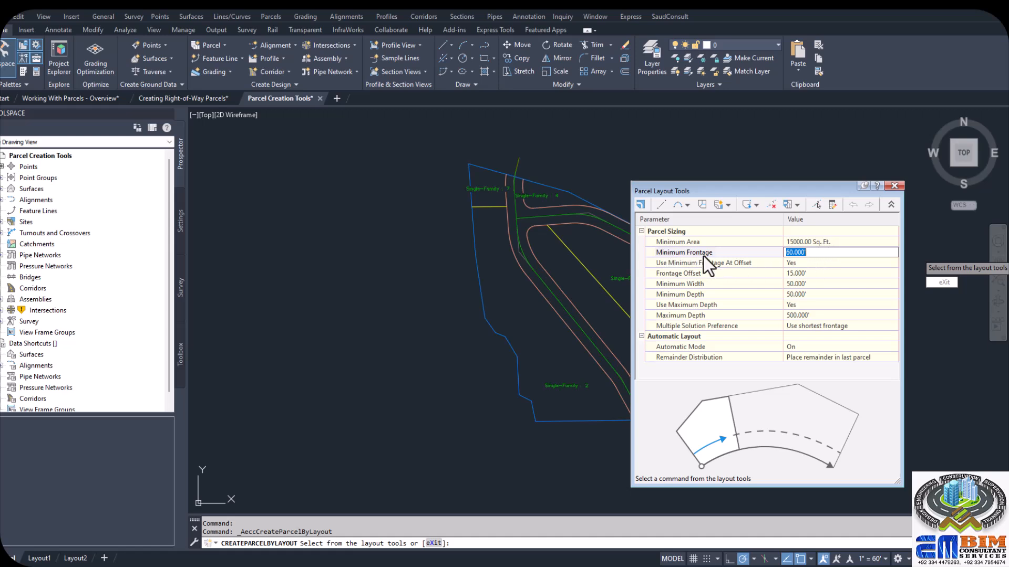
pyautogui.write('100')
pyautogui.click(831, 265)
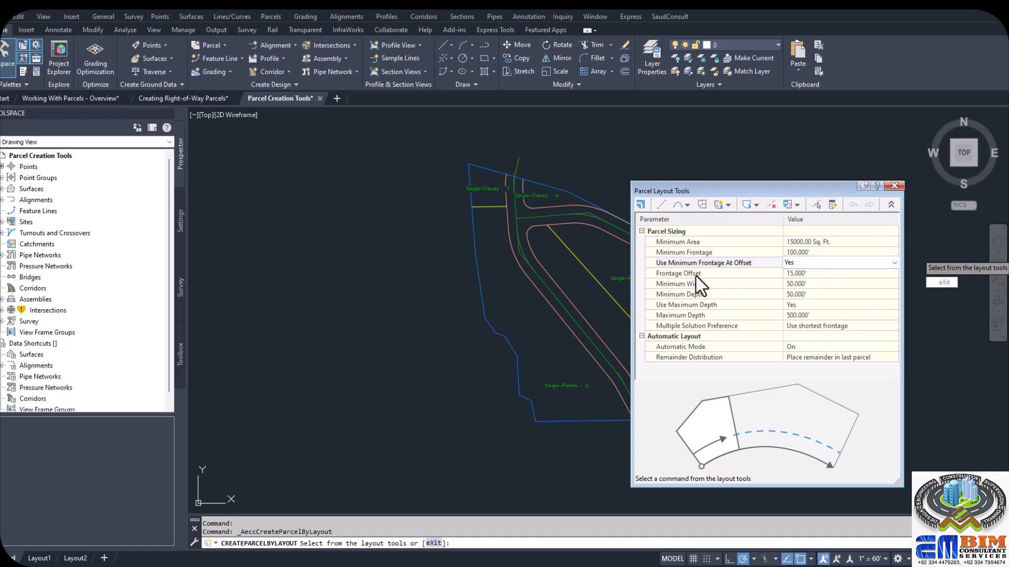
# Set the frontage offset to 35 ft and both the minimum width and minimum depth to 60 ft
pyautogui.click(822, 275)
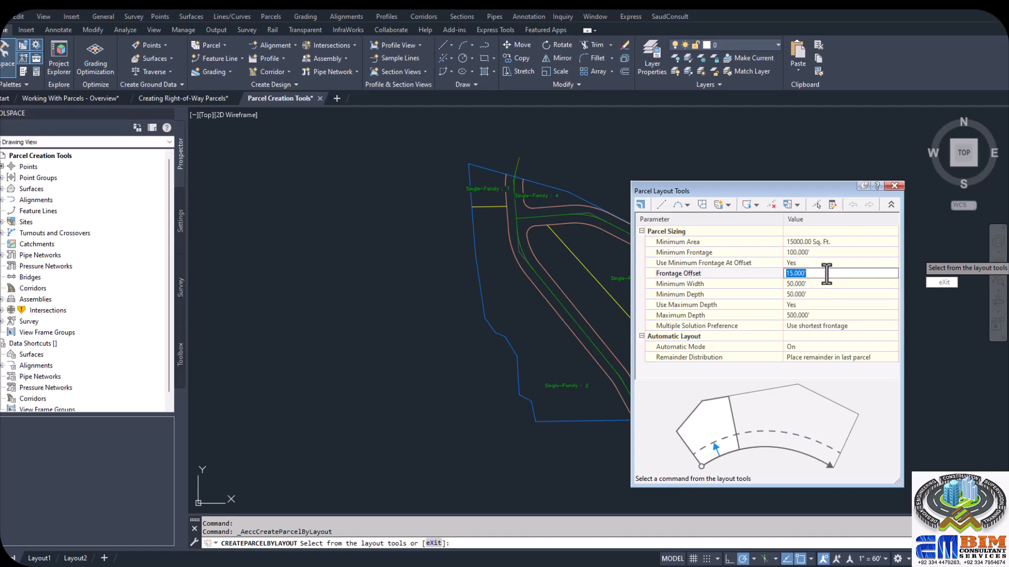
pyautogui.write('35')
pyautogui.click(814, 291)
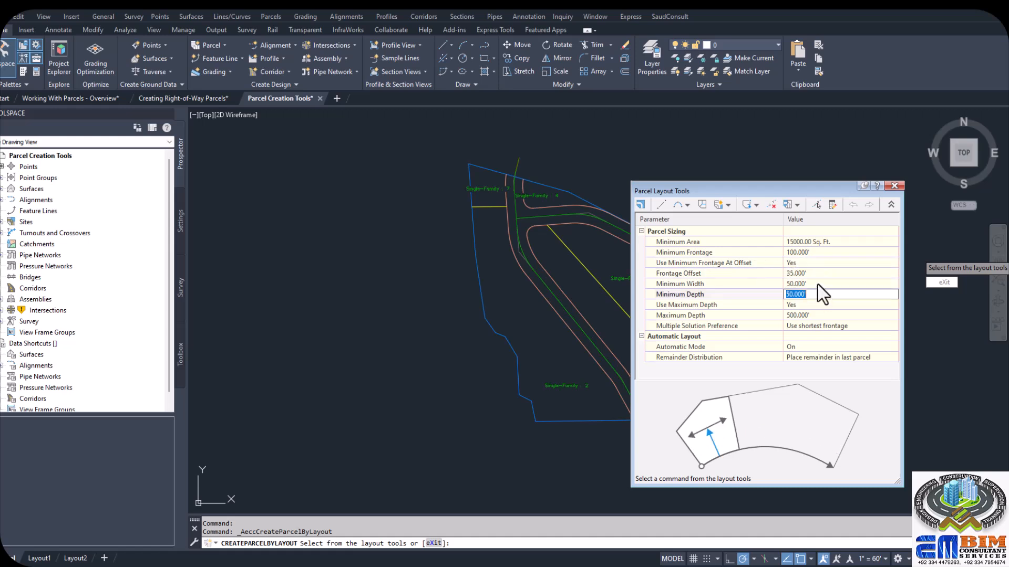
pyautogui.click(816, 285)
pyautogui.write('60')
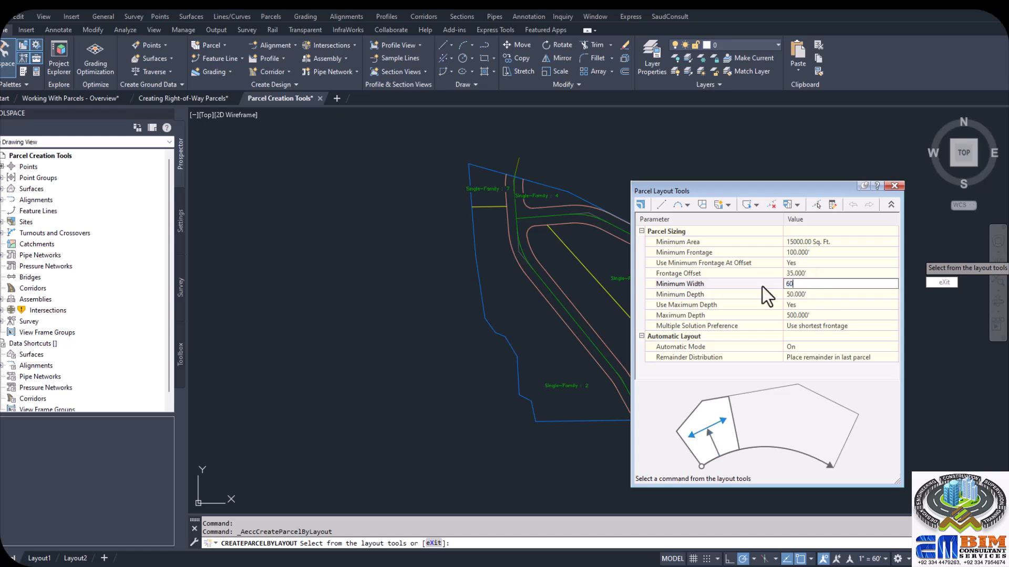
pyautogui.click(825, 293)
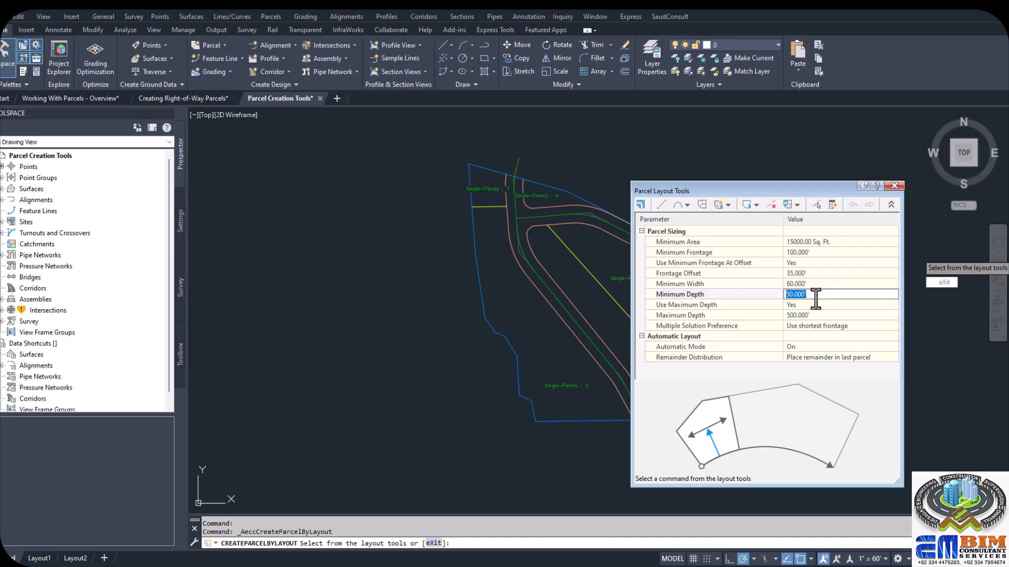
pyautogui.write('60')
# Set Use Maximum Depth to No and turn Automatic Mode off for the parcel layout
pyautogui.click(825, 306)
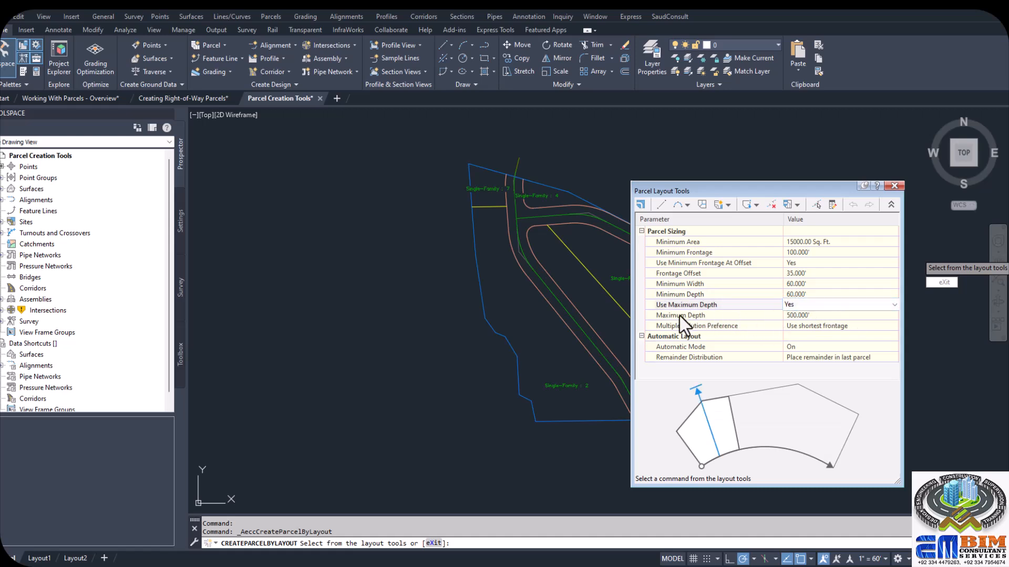
pyautogui.click(805, 306)
pyautogui.click(836, 323)
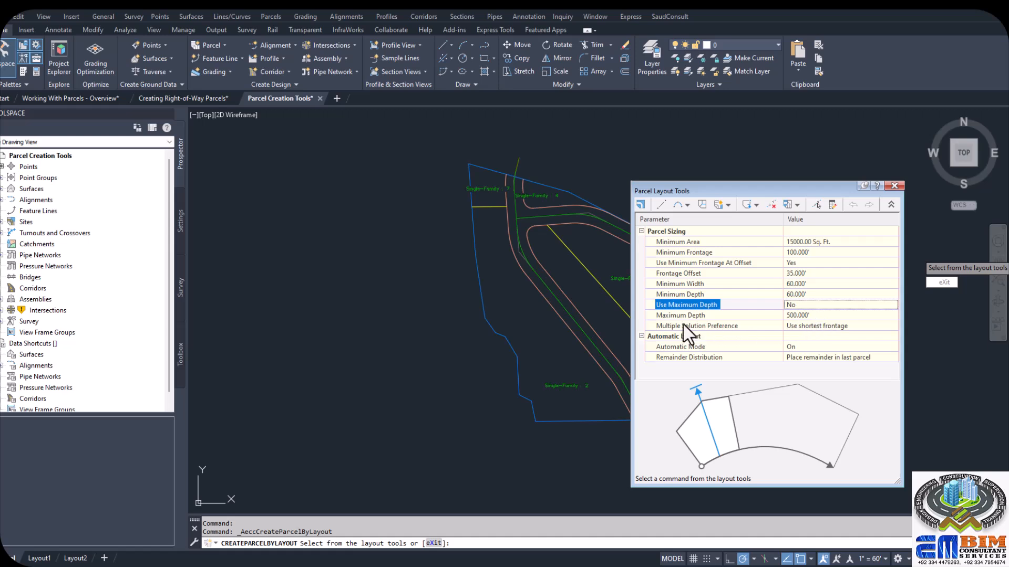
pyautogui.click(811, 345)
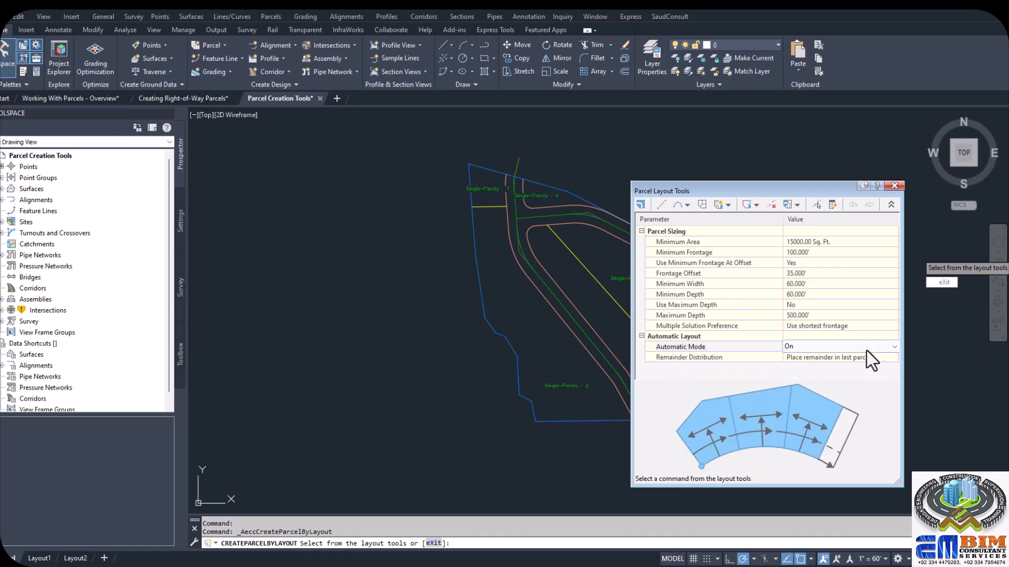
pyautogui.click(892, 348)
pyautogui.click(789, 358)
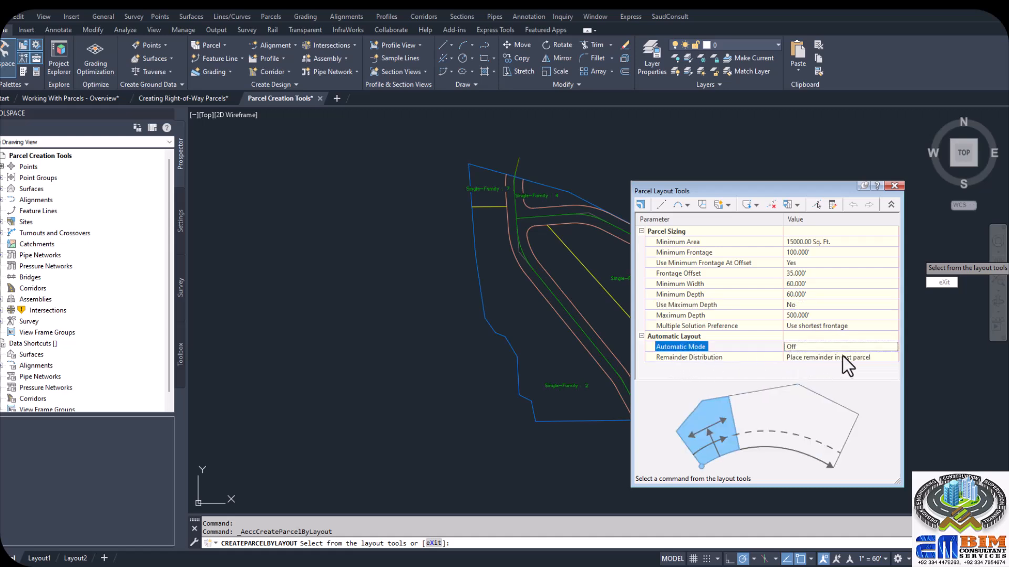
# Start Slide Line - Create, accepting the Parcels site, Single-Family style and Parcel Name area labels
pyautogui.click(891, 205)
pyautogui.click(730, 204)
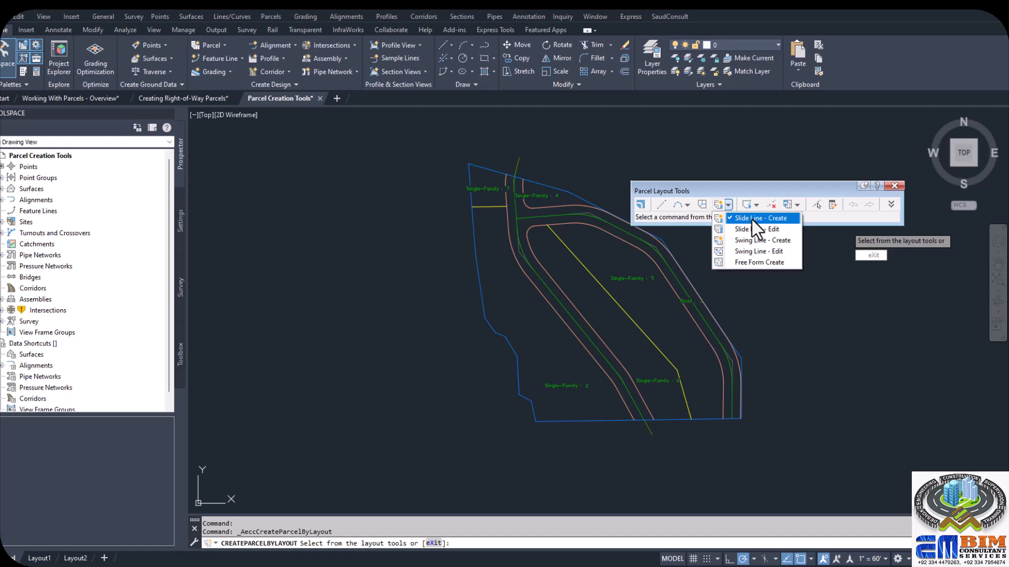
pyautogui.click(753, 220)
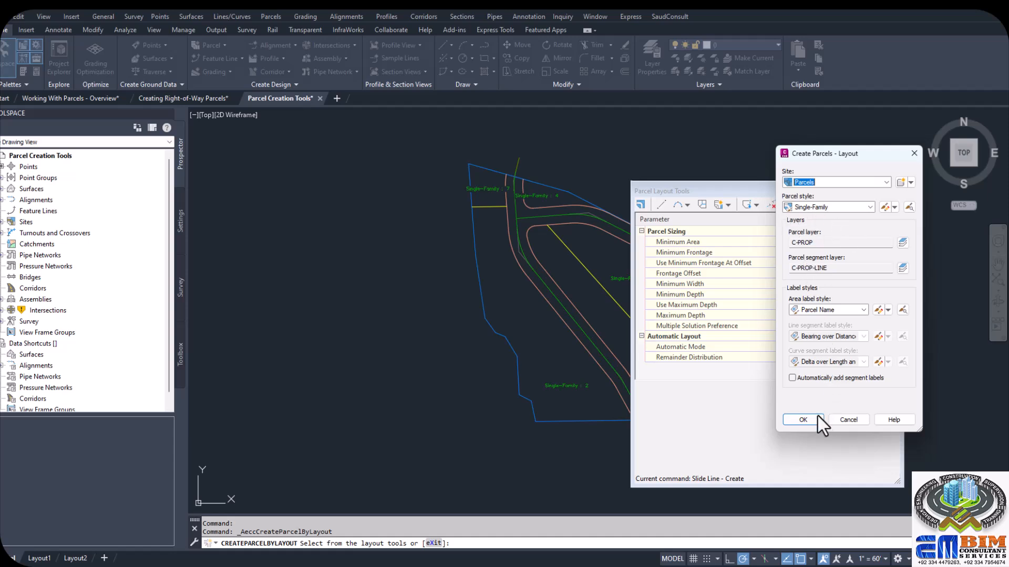
pyautogui.click(804, 420)
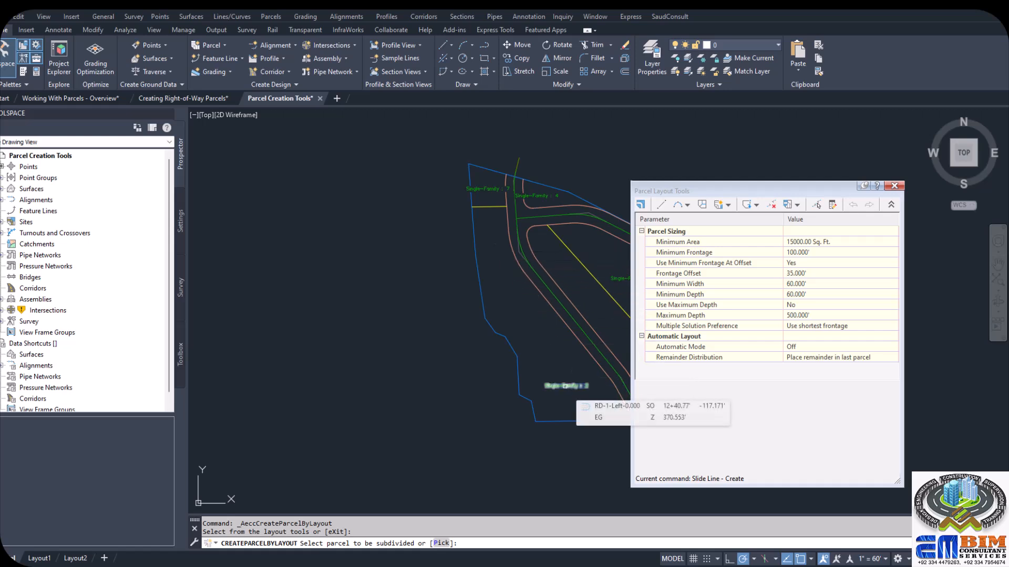
# Choose parcel Single-Family : 2 for subdivision and define its frontage along the road edge from the northern lot line down to the south boundary
pyautogui.click(891, 204)
pyautogui.click(562, 384)
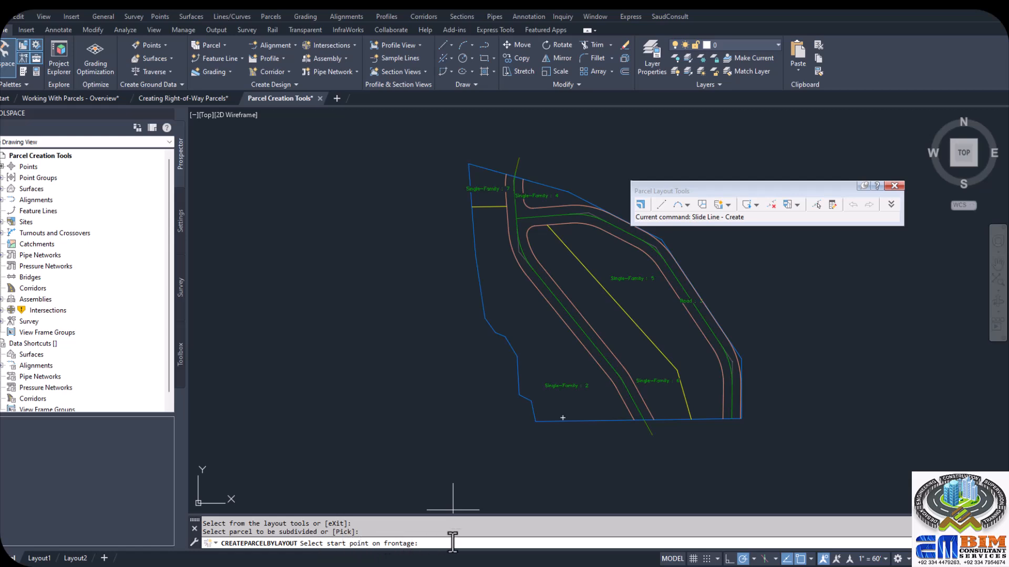
pyautogui.click(507, 206)
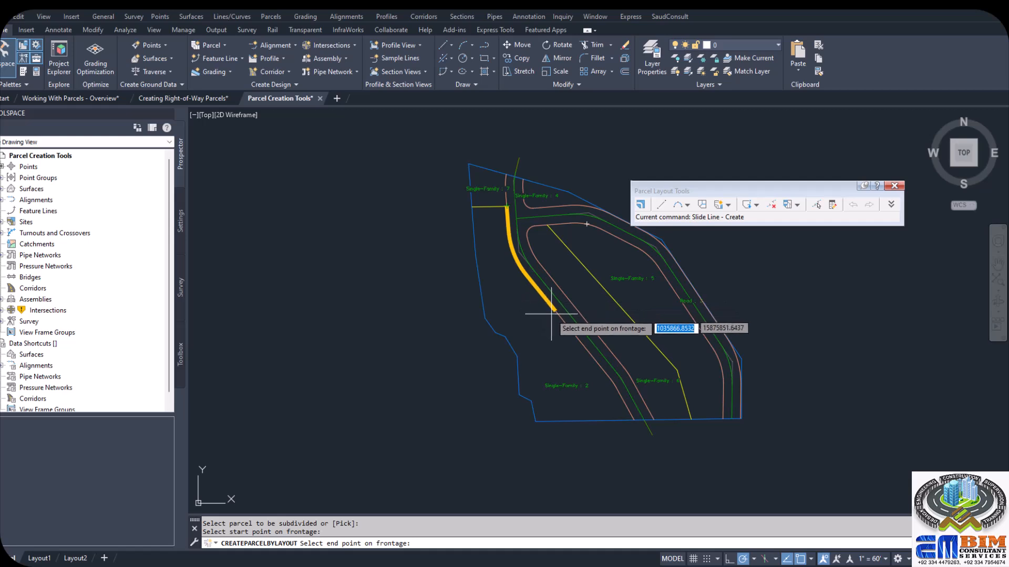
pyautogui.click(634, 420)
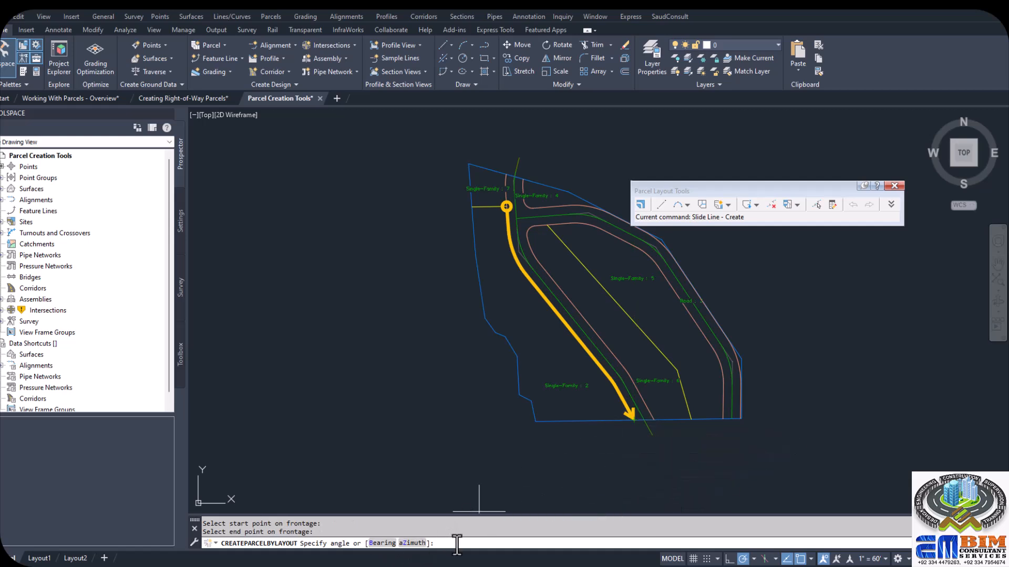
# Set the lot line angle to 90 degrees from the frontage and accept the first proposed lot at the north end
pyautogui.write('90')
pyautogui.press('Return')
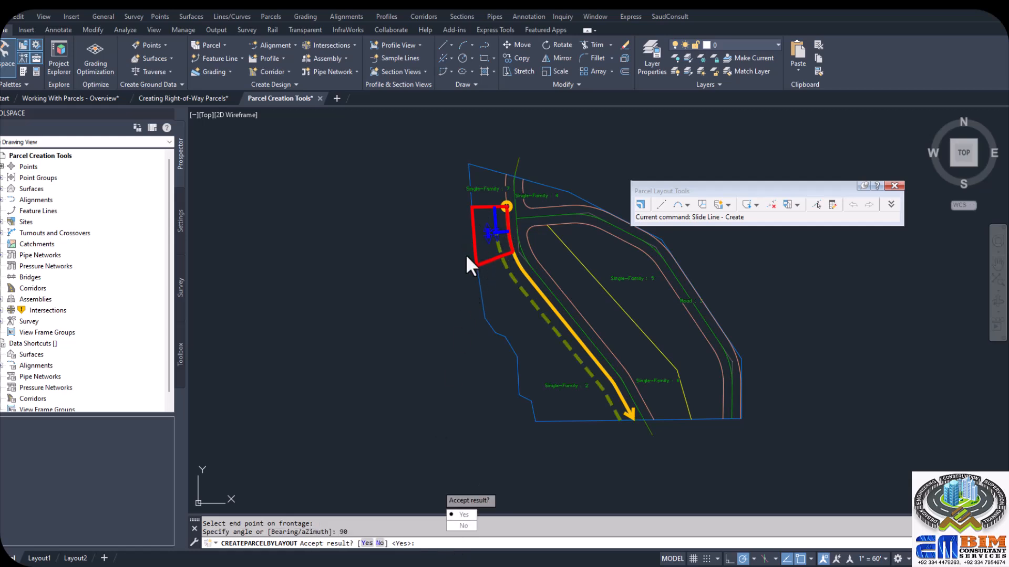
pyautogui.click(461, 515)
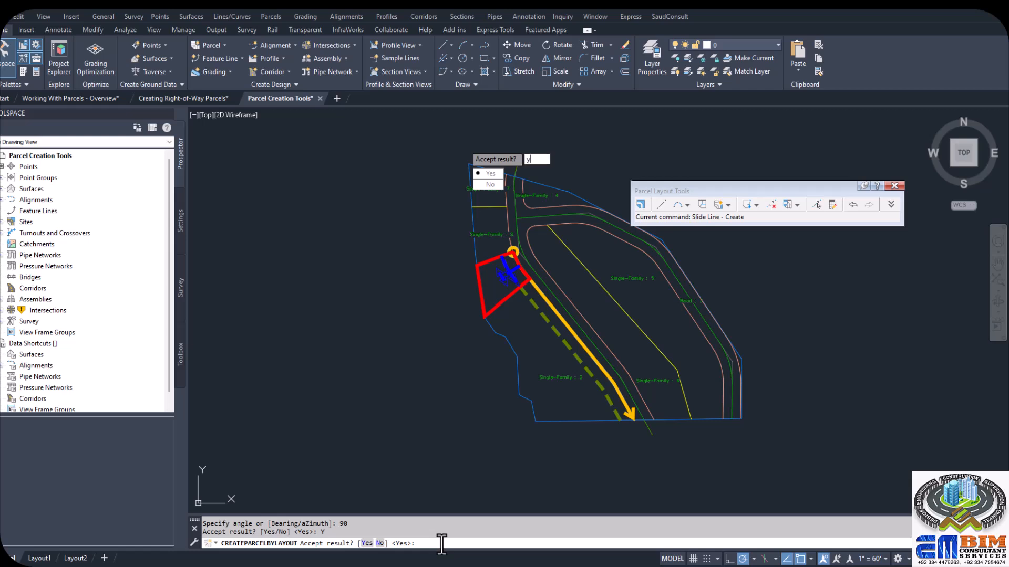
# Accept the successive proposed lots southward along the road frontage and reject the one proposed at the south boundary
pyautogui.write('y')
pyautogui.press('Return')
pyautogui.write('y')
pyautogui.press('Return')
pyautogui.write('y')
pyautogui.press('Return')
pyautogui.write('y')
pyautogui.press('Return')
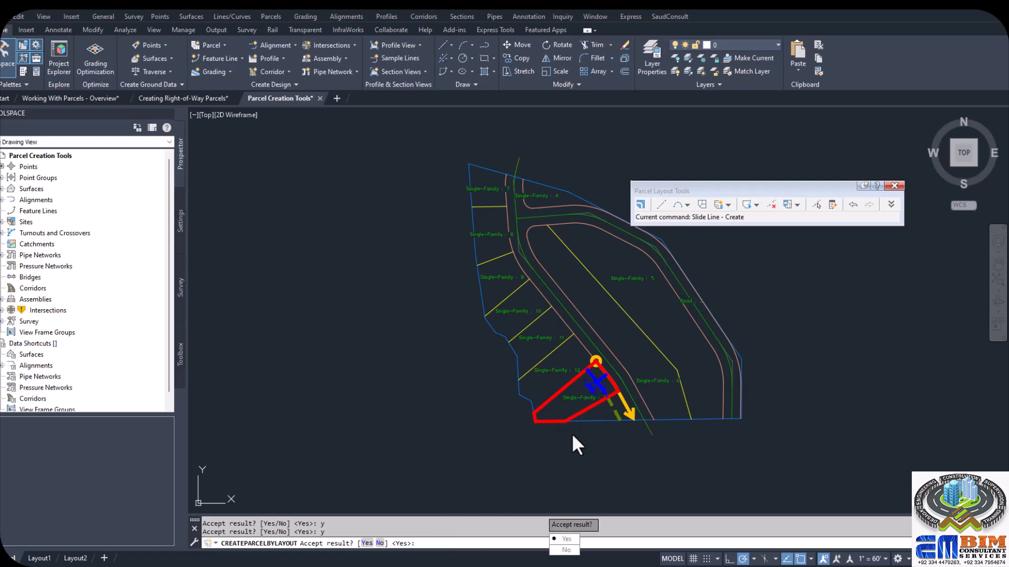
pyautogui.click(380, 545)
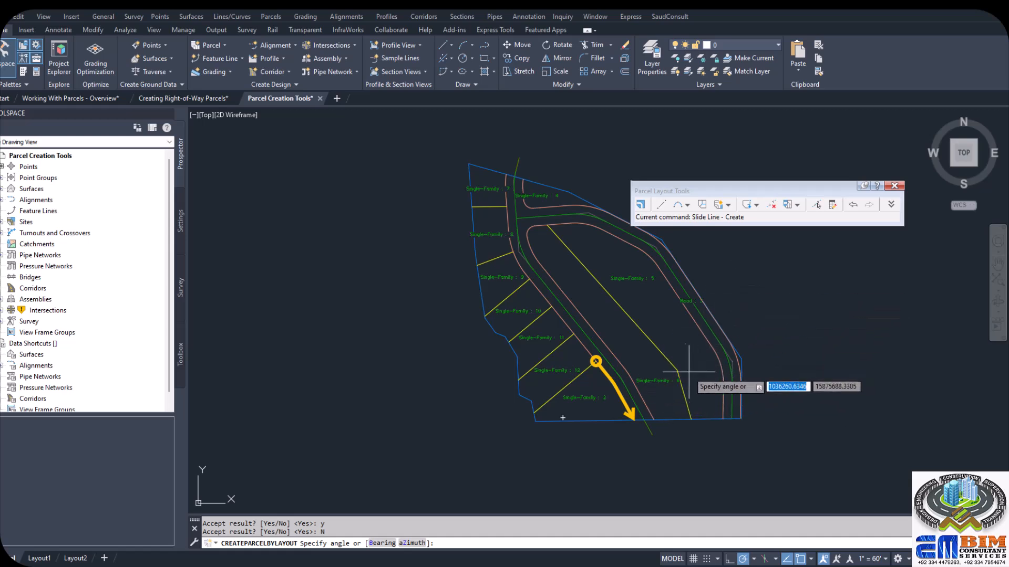
# Expand the parcel layout parameters and set Automatic Mode to On
pyautogui.click(892, 205)
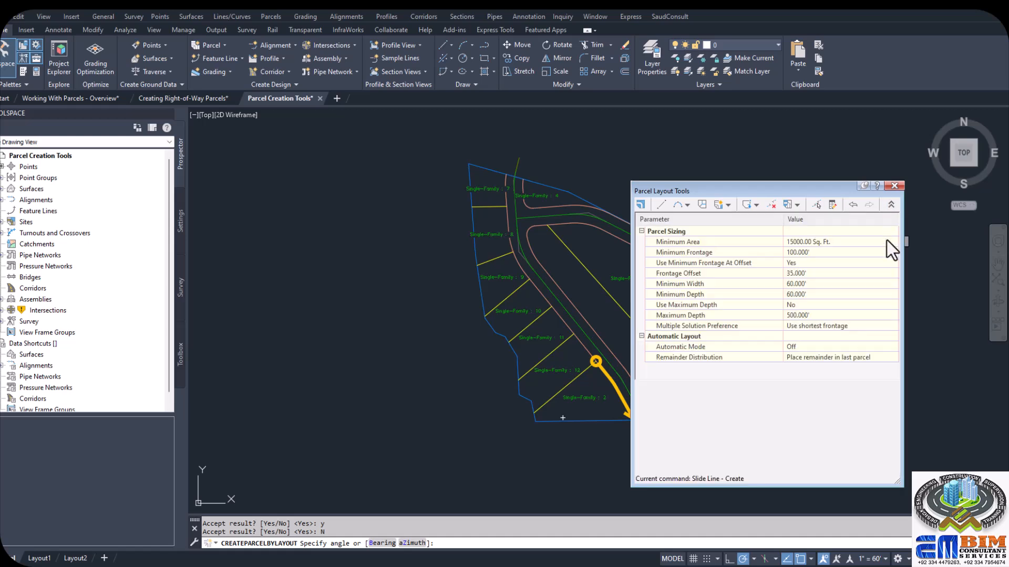
pyautogui.click(807, 349)
pyautogui.click(892, 347)
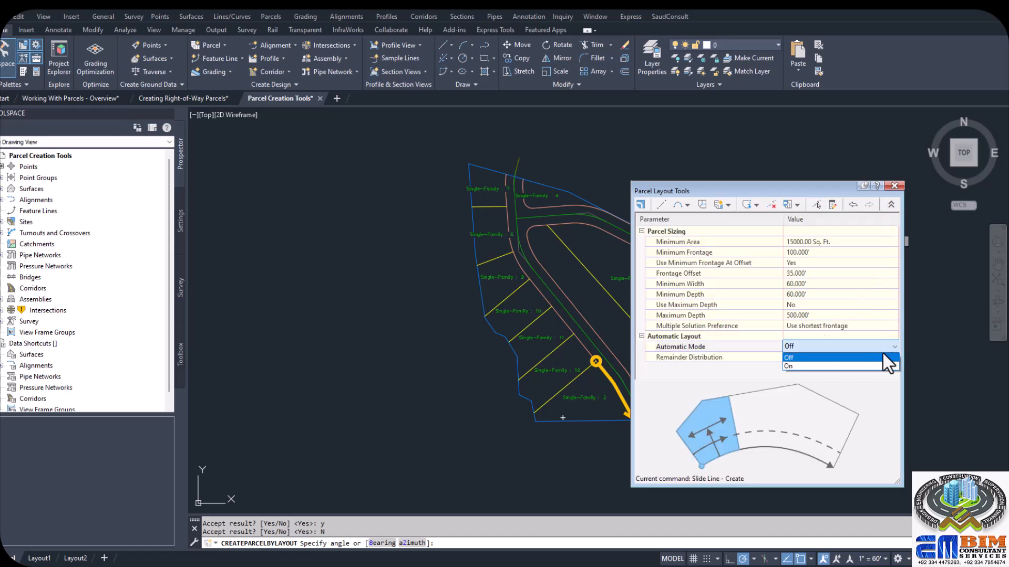
pyautogui.click(792, 368)
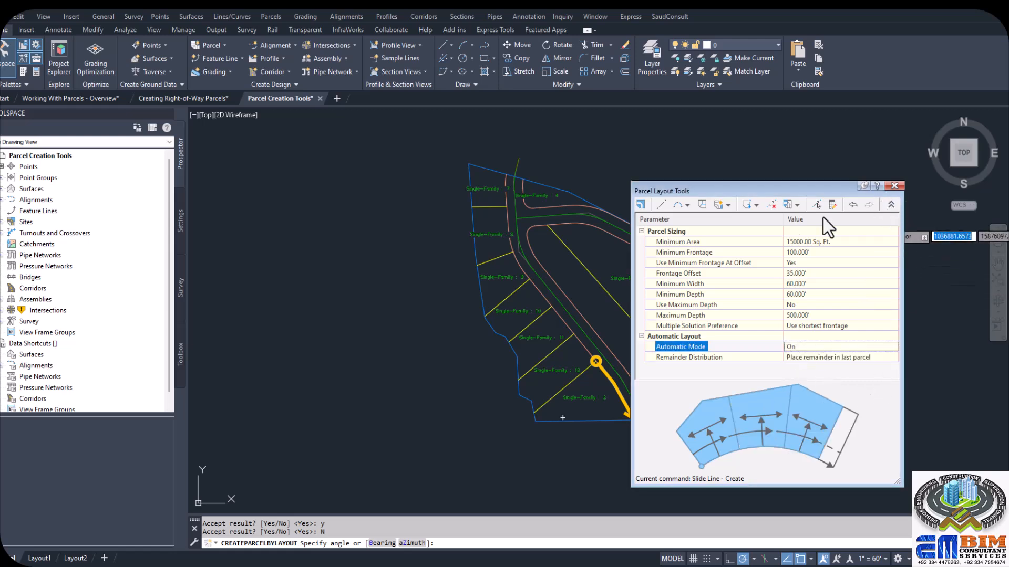
# Restart Slide Line - Create on the narrow western parcel inside the road loop, defining its frontage from the south boundary around to the dividing line's north end
pyautogui.click(729, 206)
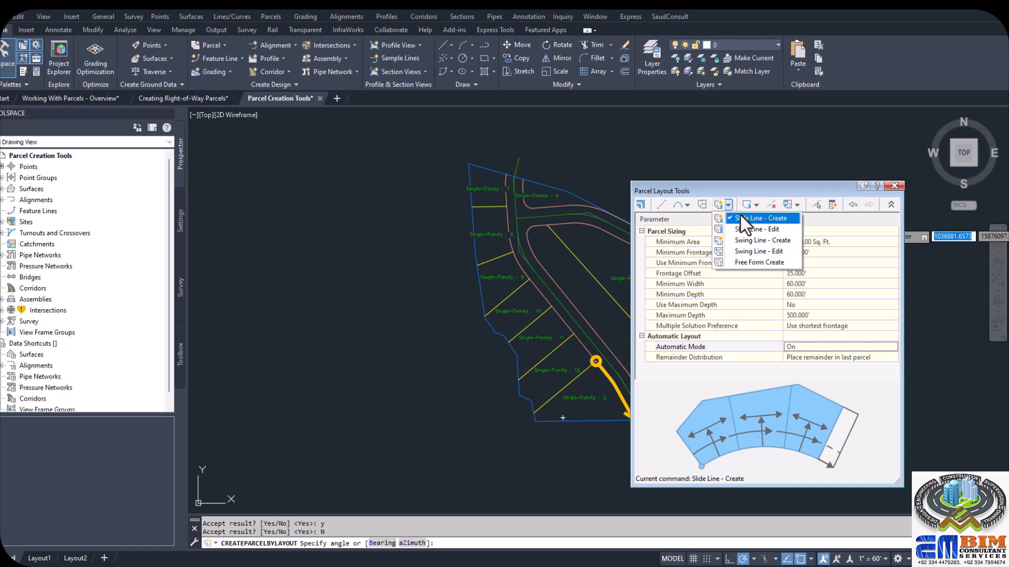
pyautogui.click(741, 215)
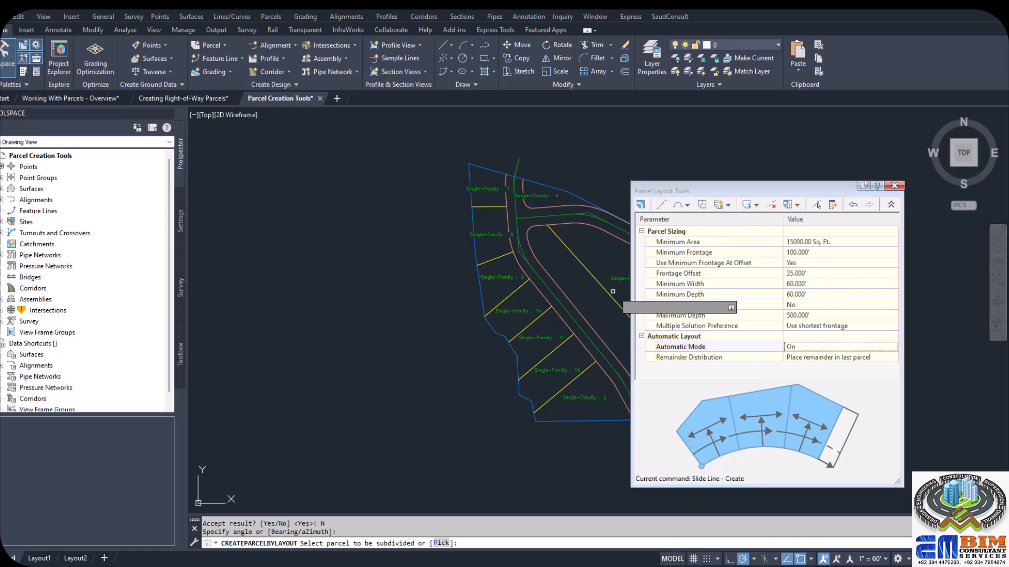
pyautogui.moveTo(752, 190); pyautogui.dragTo(842, 175)
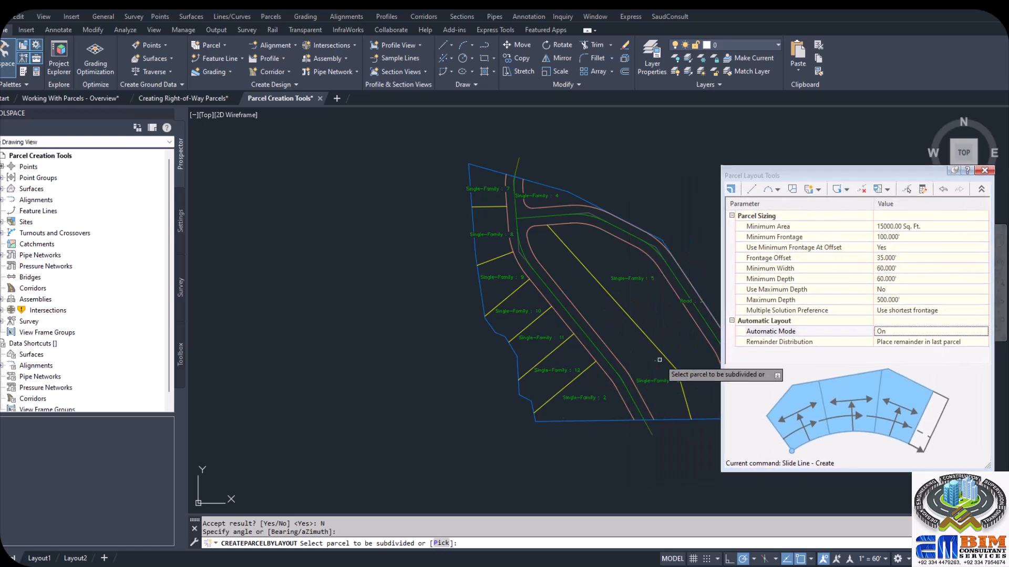
pyautogui.click(670, 374)
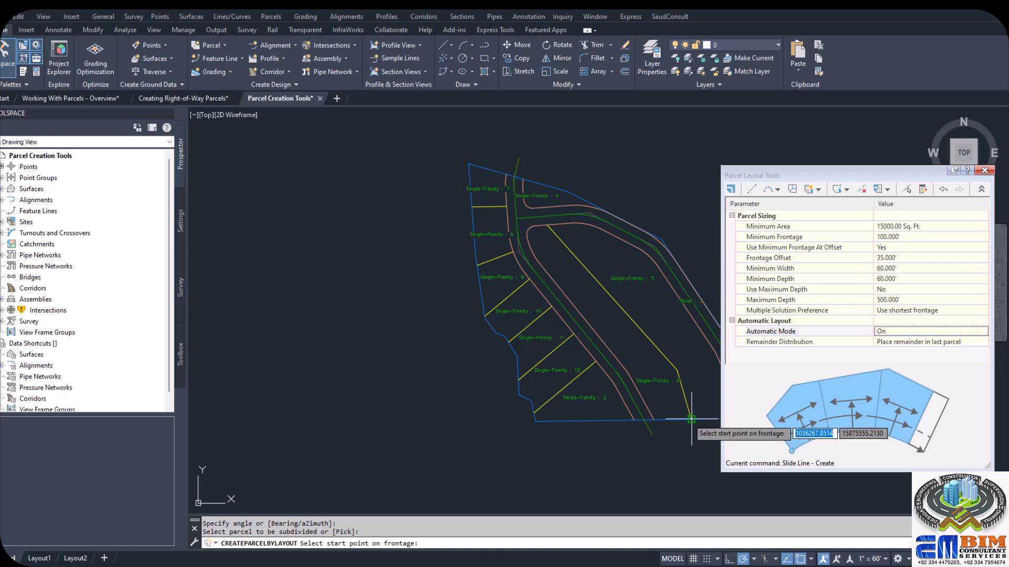
pyautogui.click(654, 420)
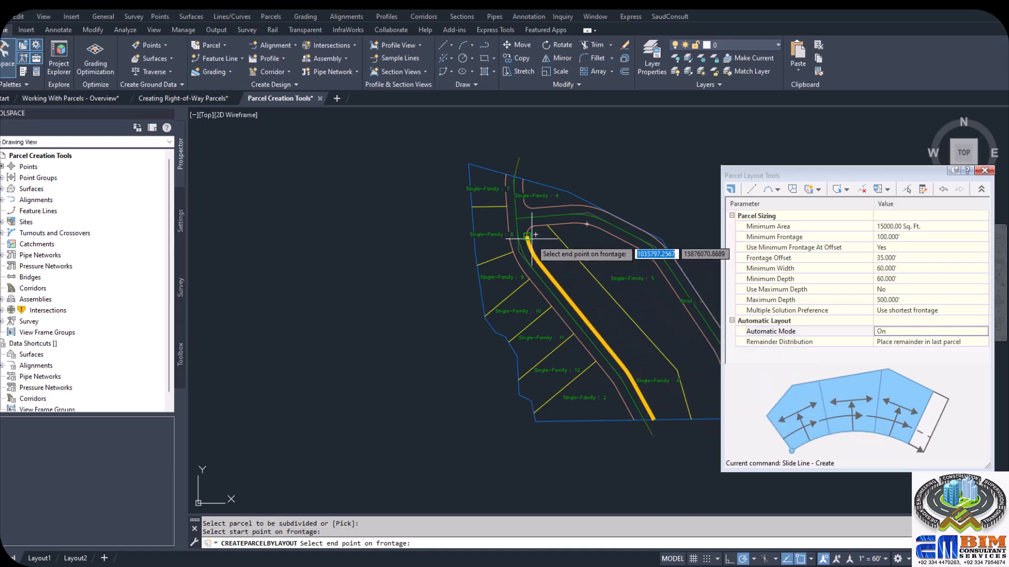
pyautogui.click(544, 225)
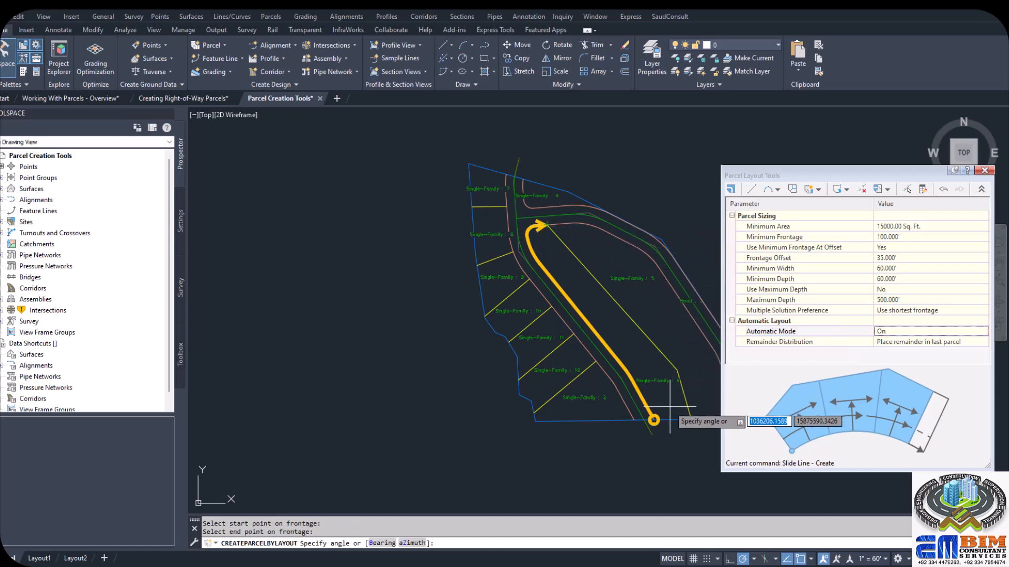
# Set the lot line angle to 90 degrees for the inner parcel and accept the automatic subdivision
pyautogui.write('90')
pyautogui.press('Return')
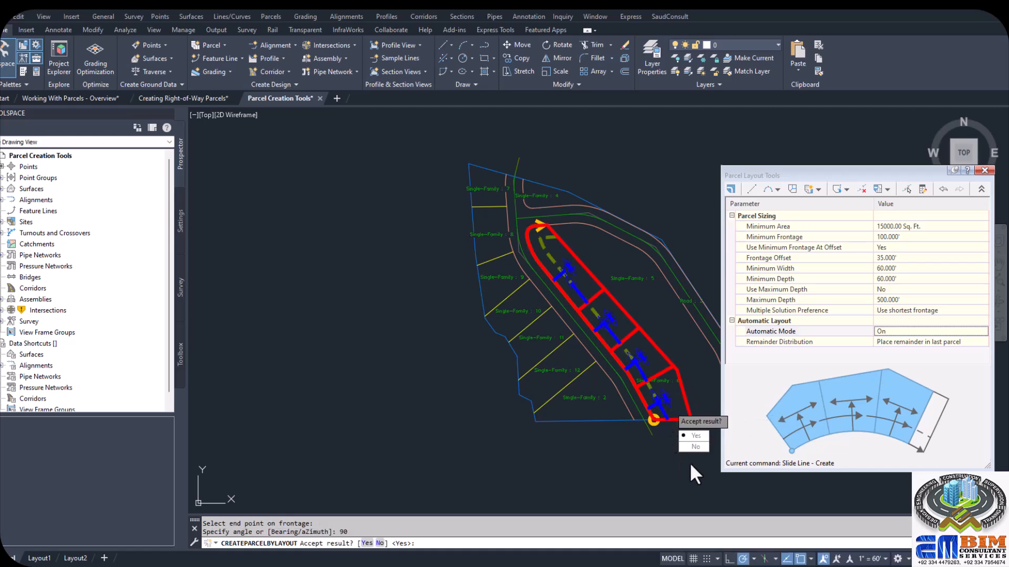
pyautogui.click(692, 437)
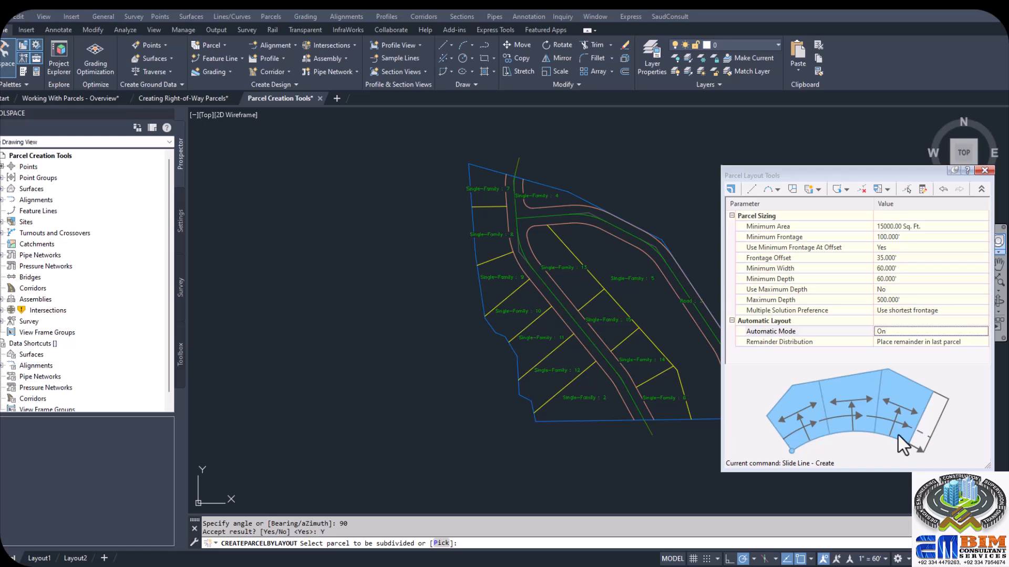
# Collapse and reposition the Parcel Layout Tools window beside the site and open its choice of parcel sizing commands
pyautogui.click(981, 188)
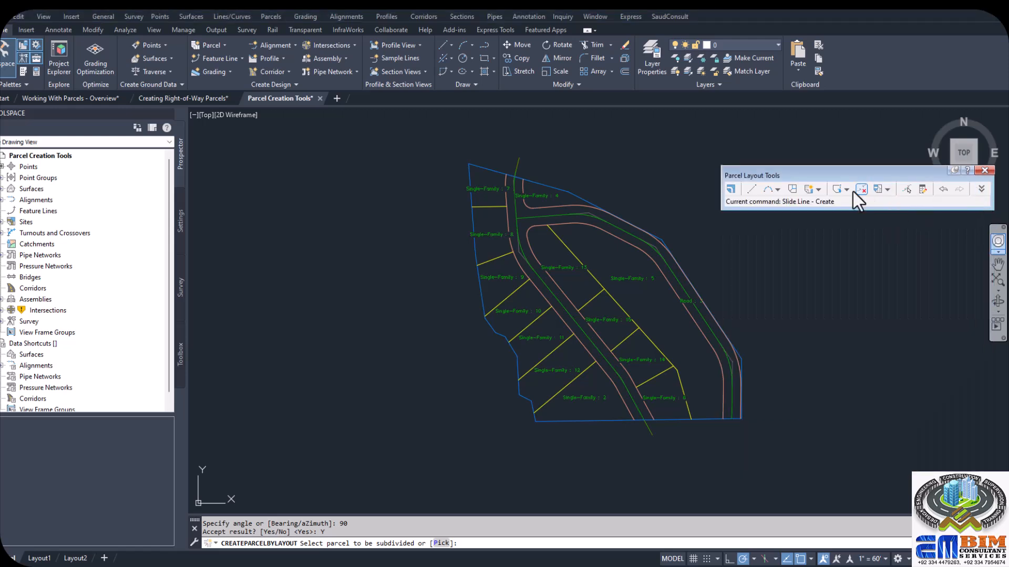
pyautogui.moveTo(822, 178); pyautogui.dragTo(713, 195)
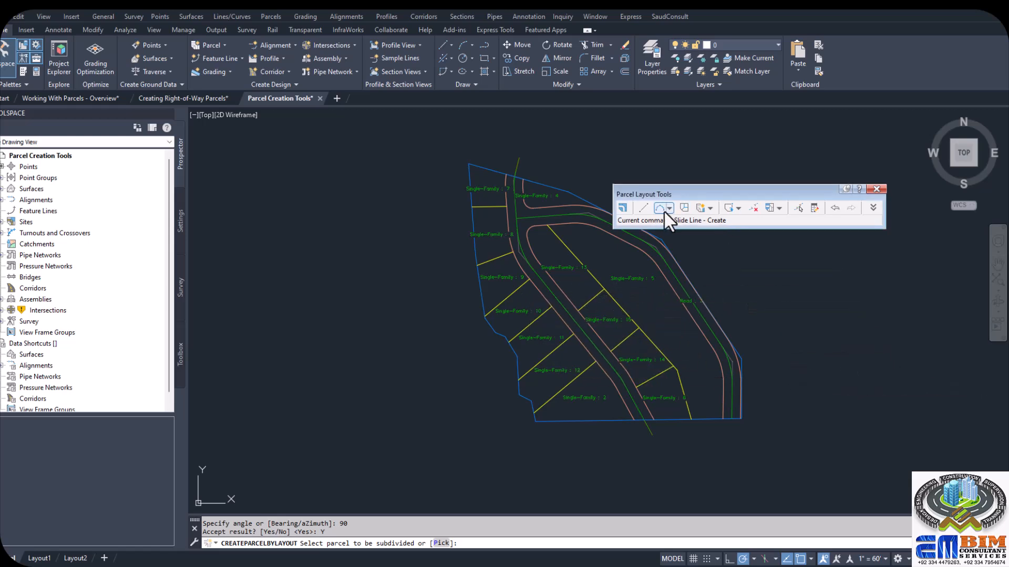
pyautogui.click(708, 209)
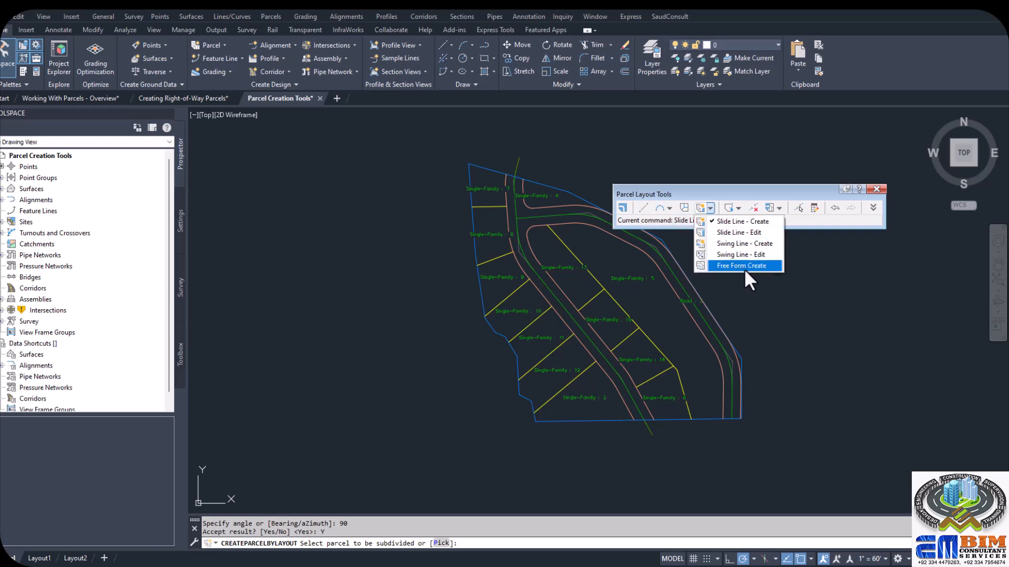